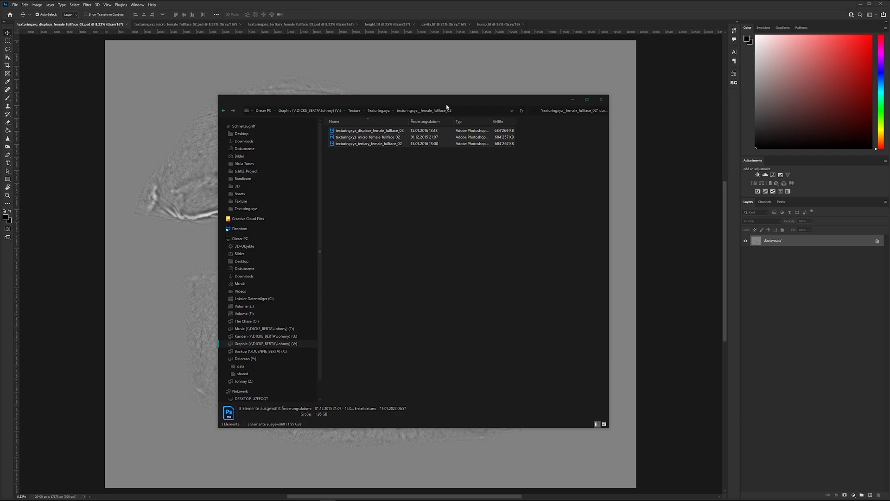
Browse to Texturing.xyz > texturingxyz_animals_stingrayskin_01 > raw, then minimize File Explorer
left_click_drag(441, 105, 458, 125)
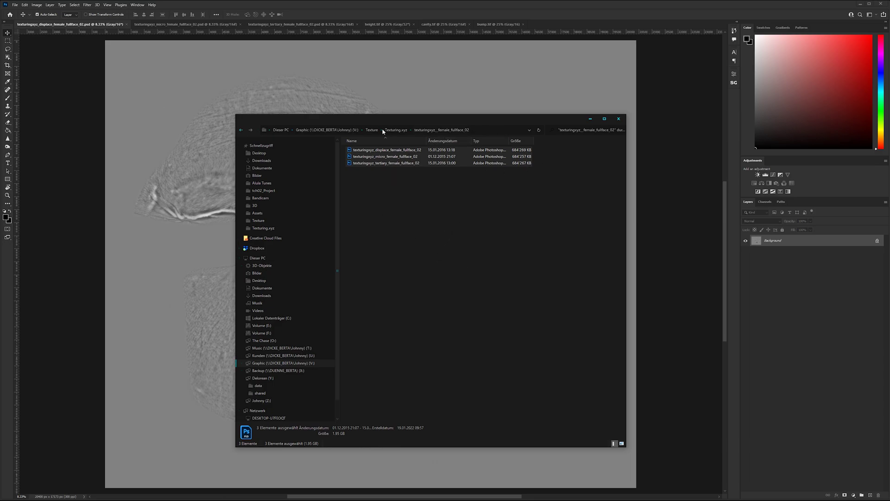
left_click_drag(410, 123, 393, 114)
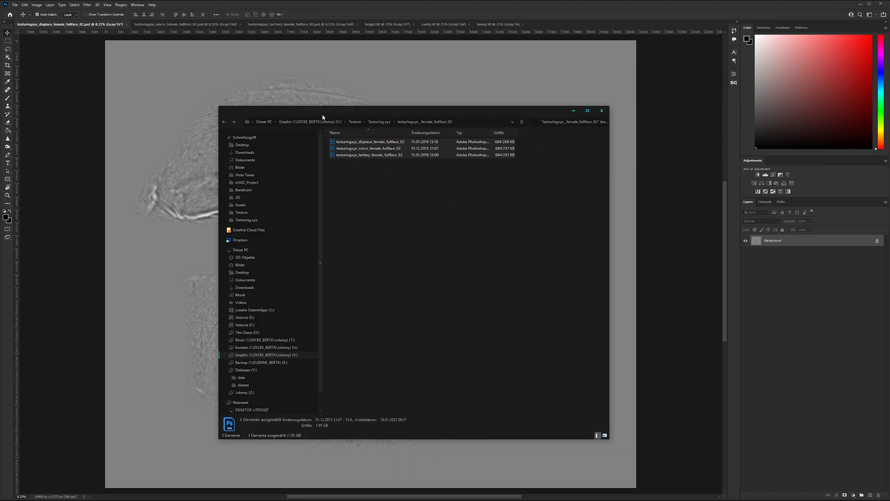
left_click_drag(393, 188, 350, 141)
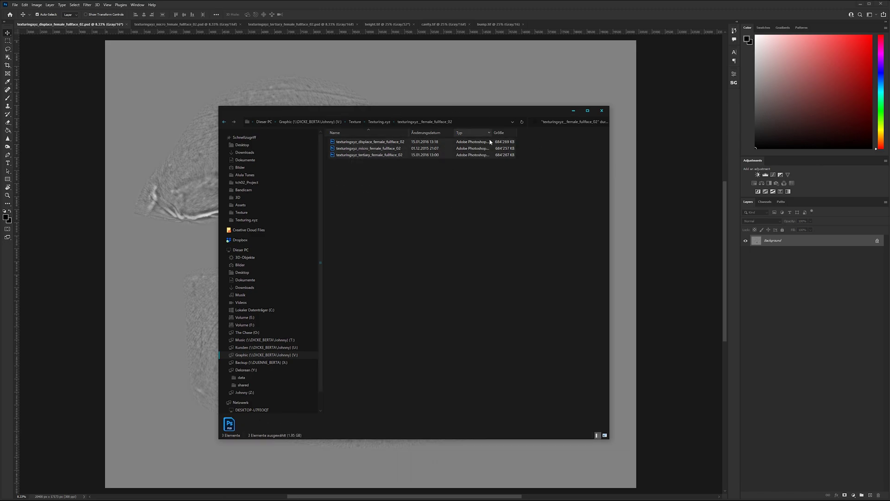
left_click(379, 121)
double_click(366, 193)
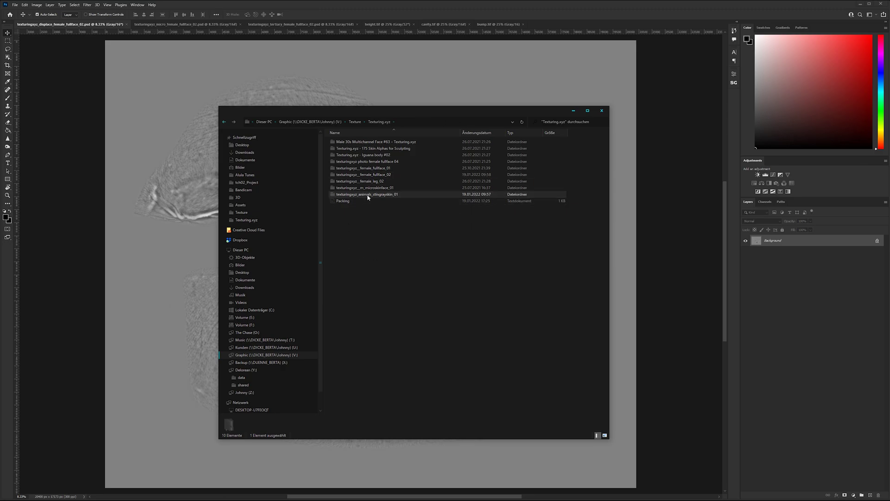
double_click(370, 141)
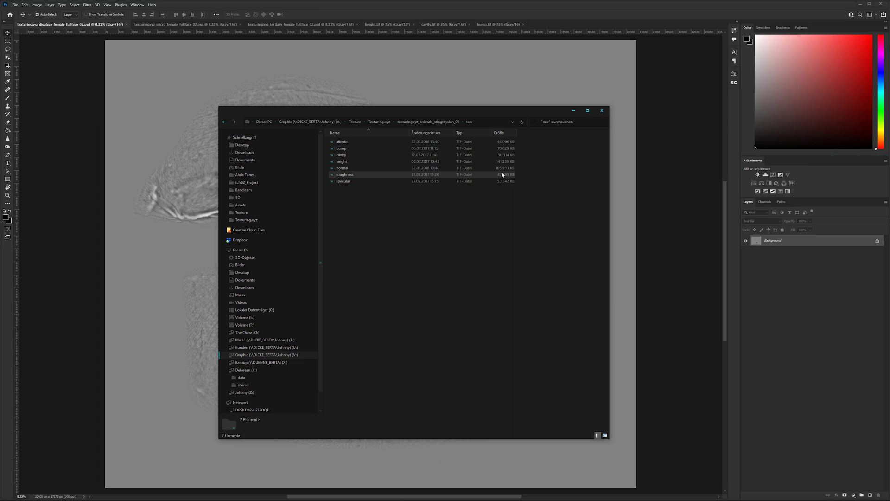
left_click(573, 111)
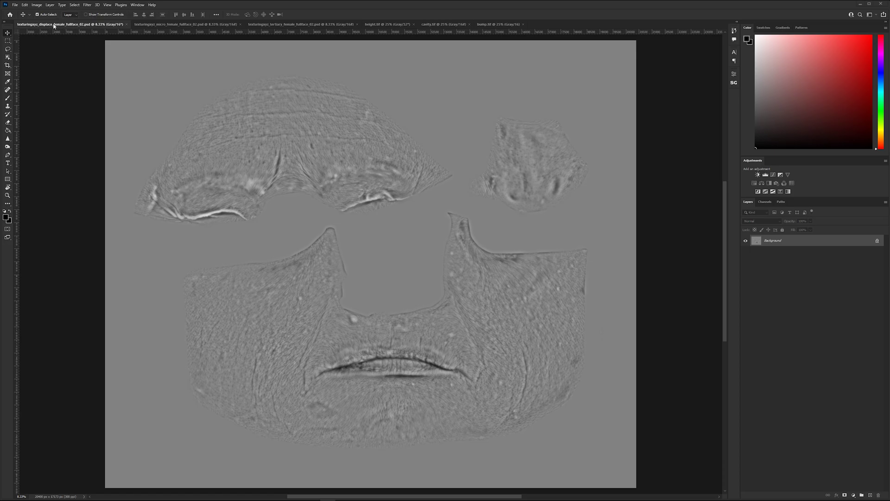
Convert the face displacement map to RGB Color via Image > Mode
left_click(37, 5)
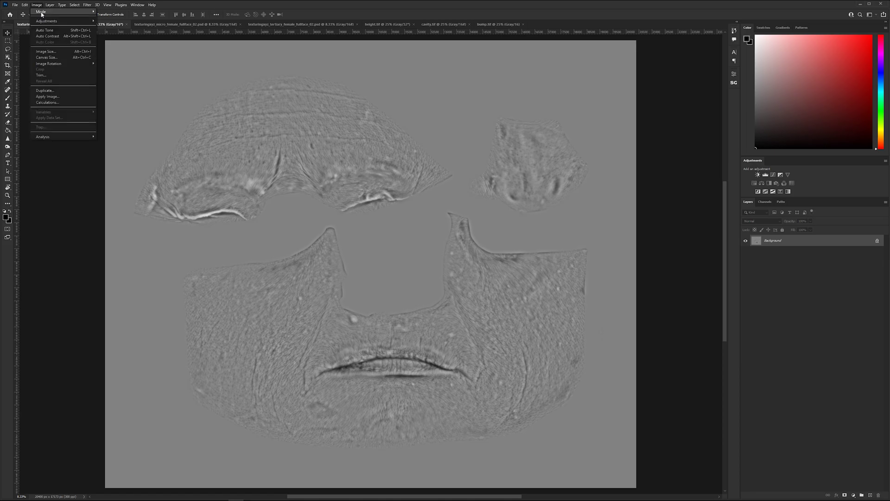
mouse_move(44, 14)
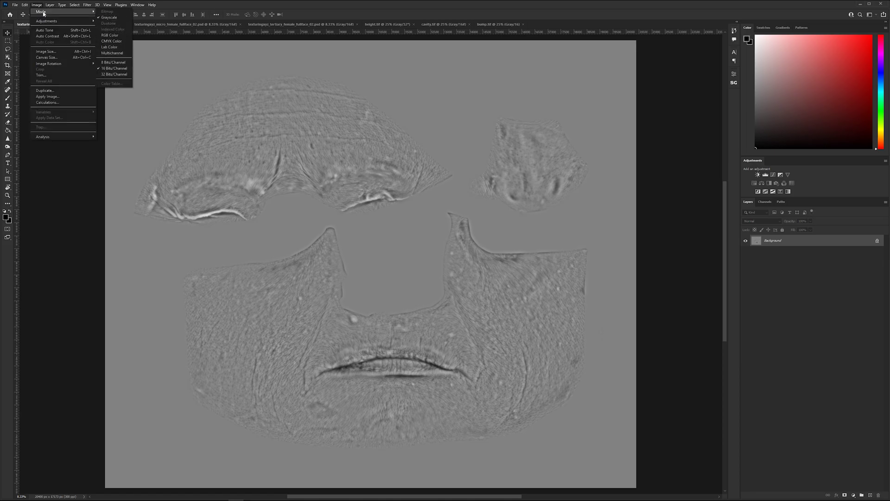
left_click(116, 36)
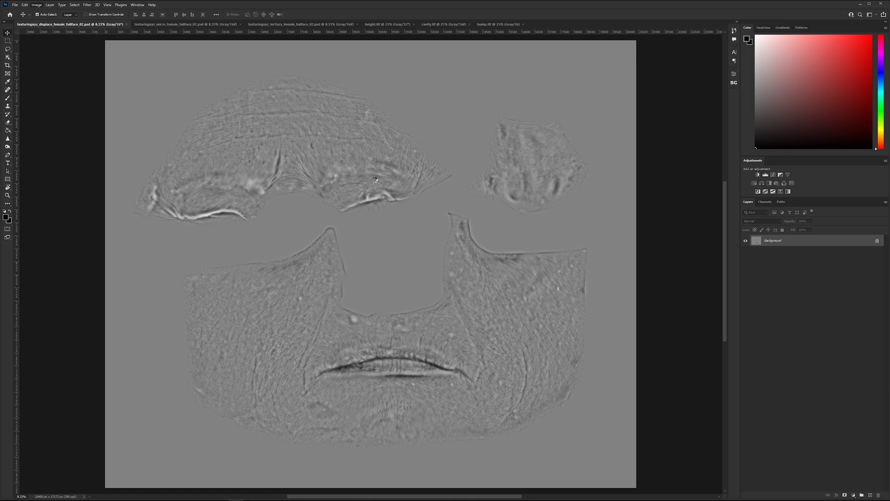
In Channels, hide Red and Green and make the Blue channel active
left_click(767, 203)
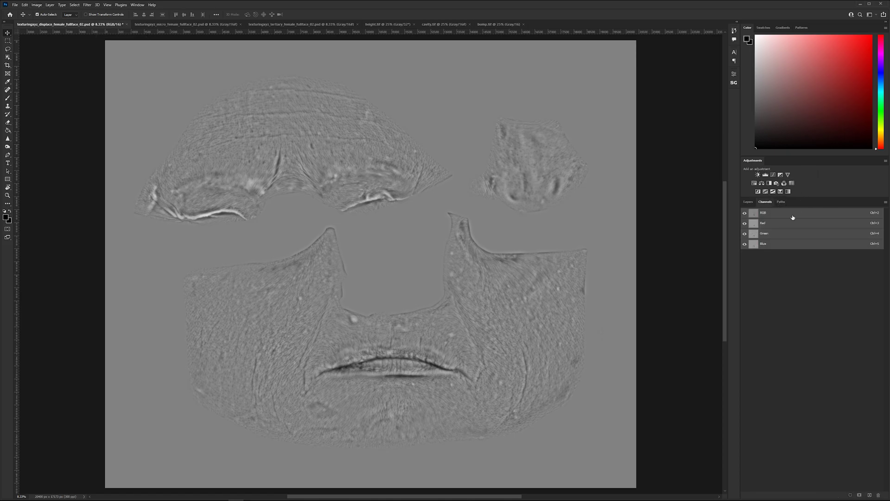
left_click(744, 223)
left_click(745, 233)
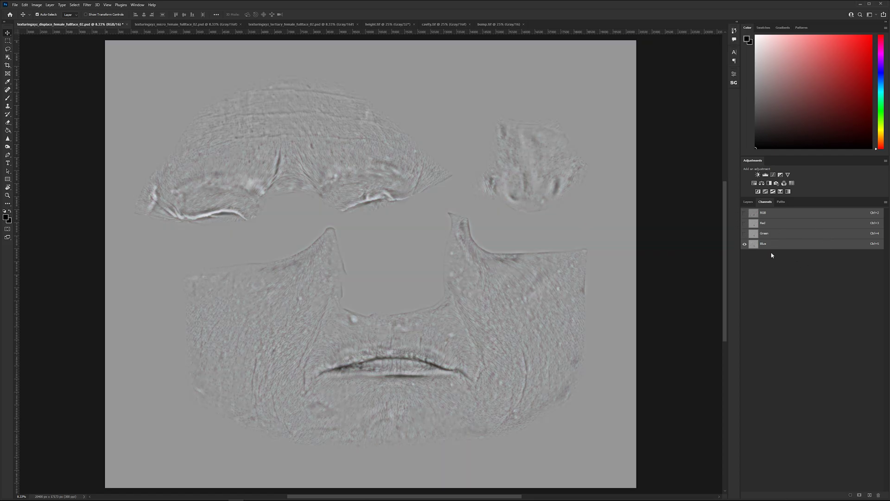
left_click(775, 244)
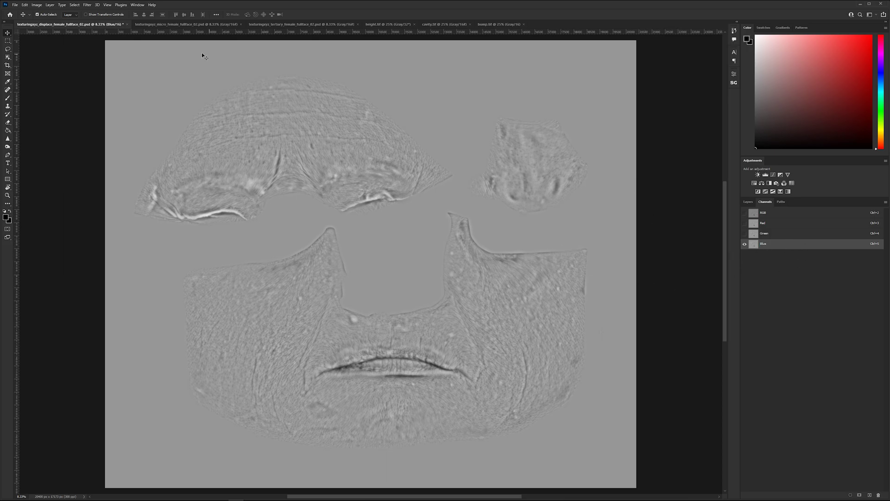
Inspect the micro face map by zooming and panning, then return to the displace document
left_click(198, 26)
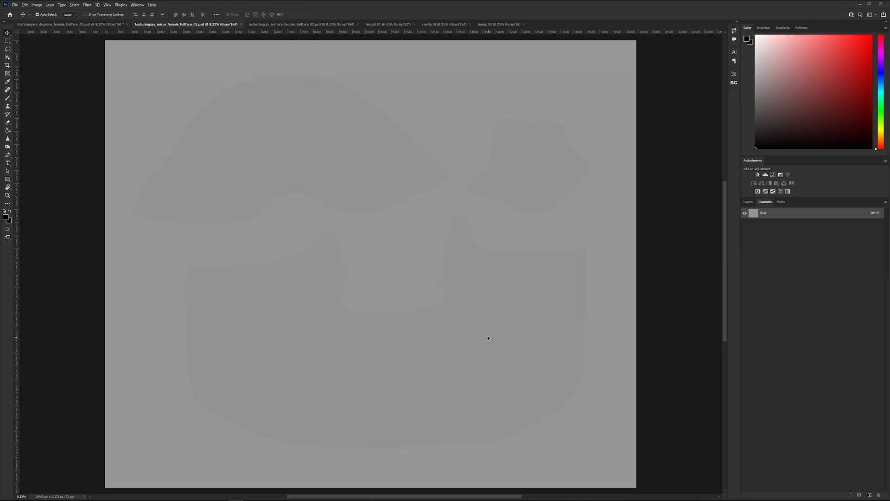
scroll(488, 335, "up", 15)
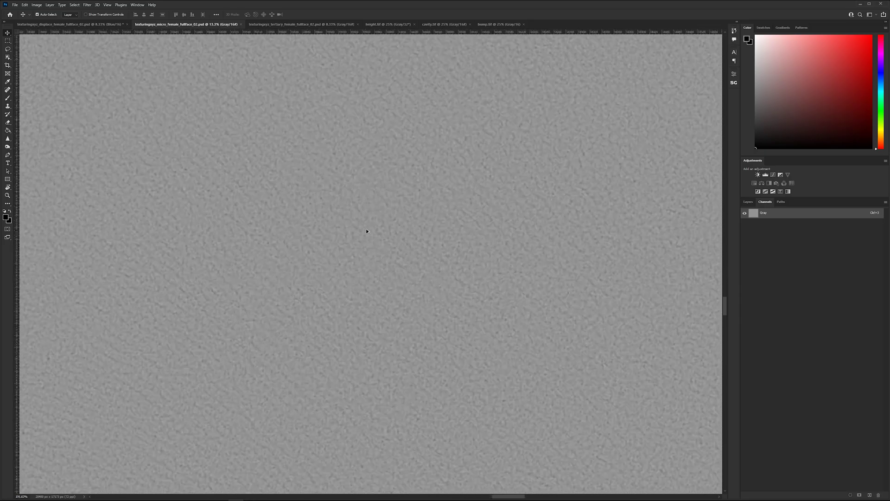
scroll(332, 235, "down", 3)
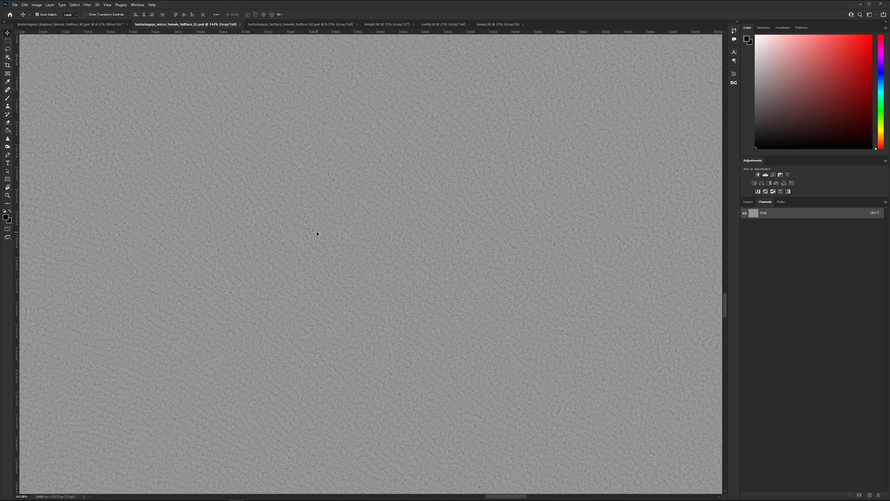
scroll(315, 233, "down", 4)
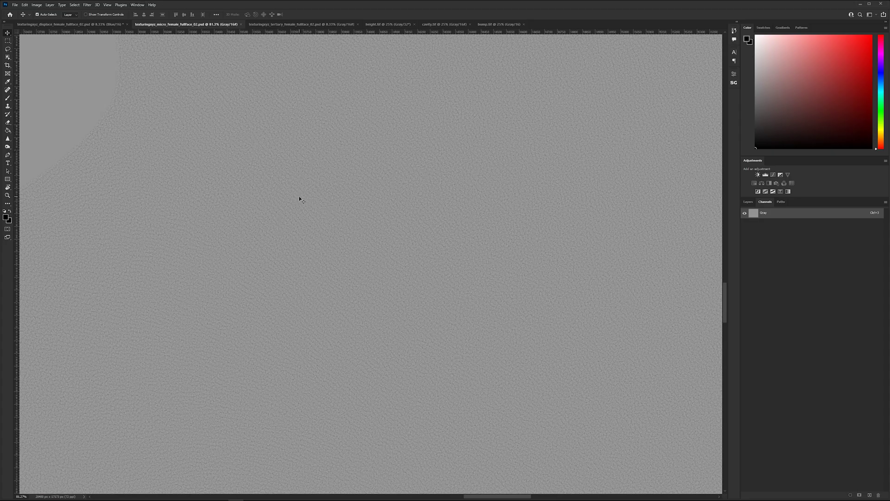
scroll(299, 196, "down", 3)
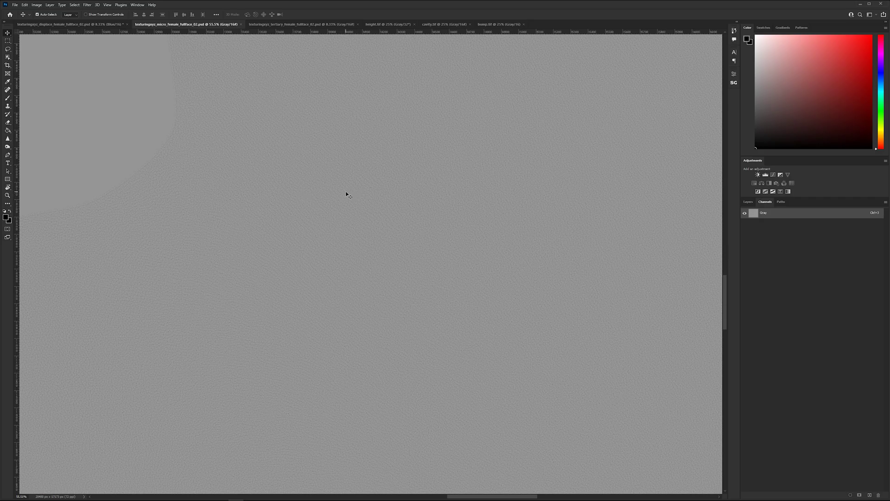
scroll(349, 193, "down", 5)
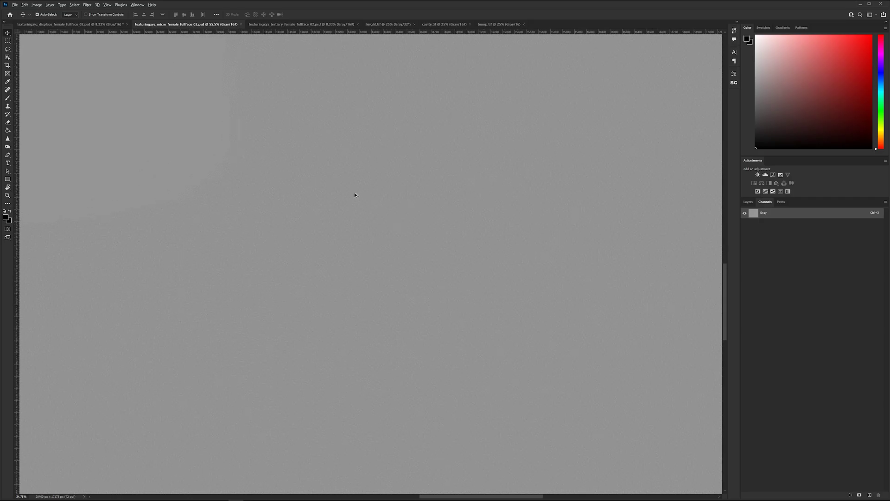
scroll(331, 170, "down", 3)
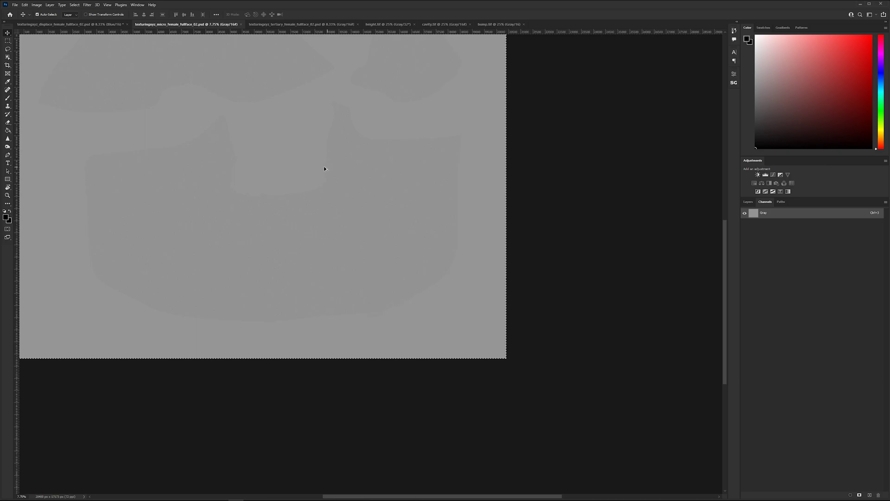
left_click_drag(310, 163, 354, 259)
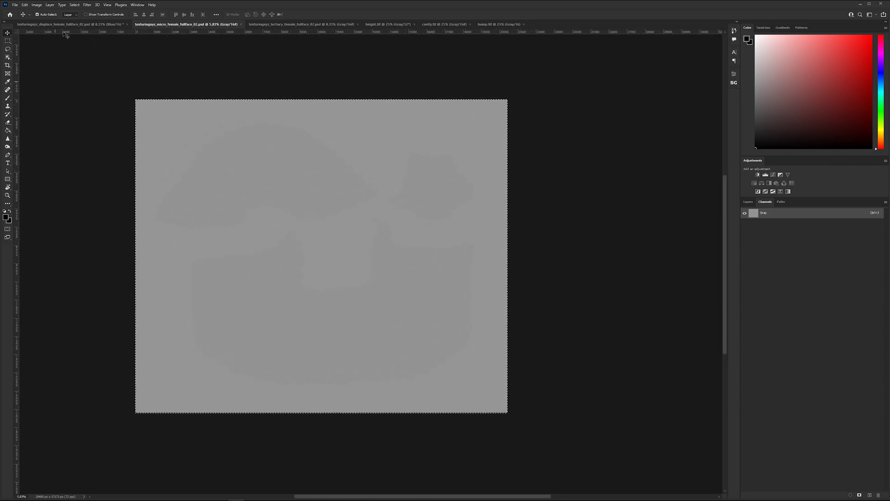
left_click(83, 25)
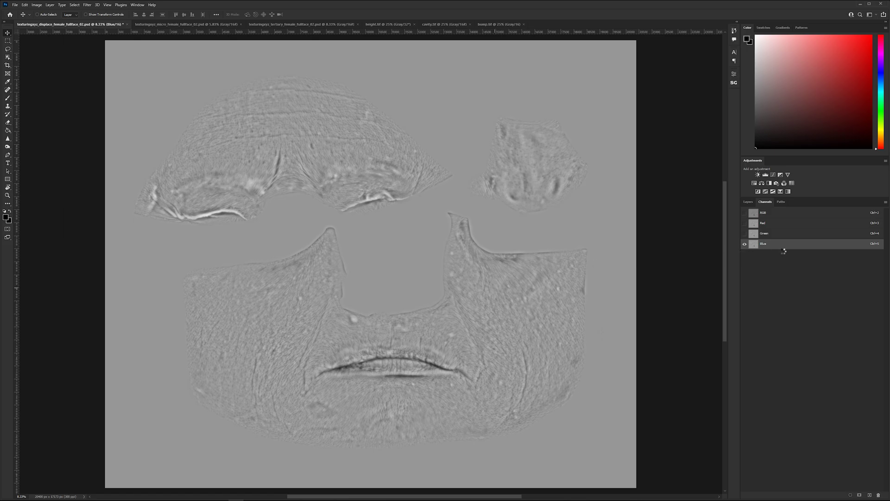
Paste the micro map into the Blue channel, then make Green the only visible, active channel
key("ctrl+v")
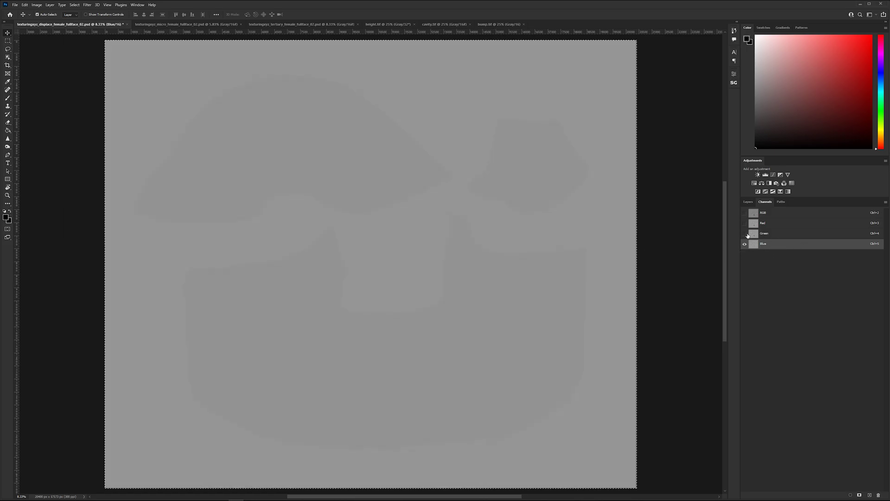
left_click(744, 233)
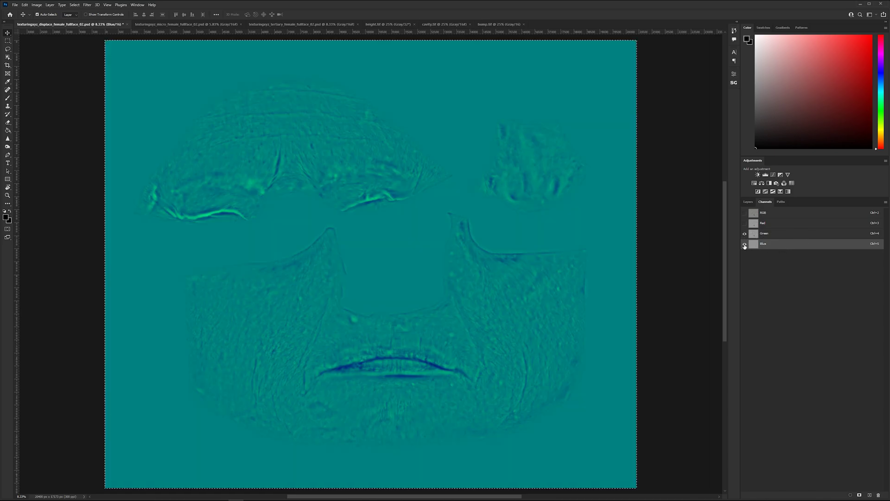
left_click(744, 244)
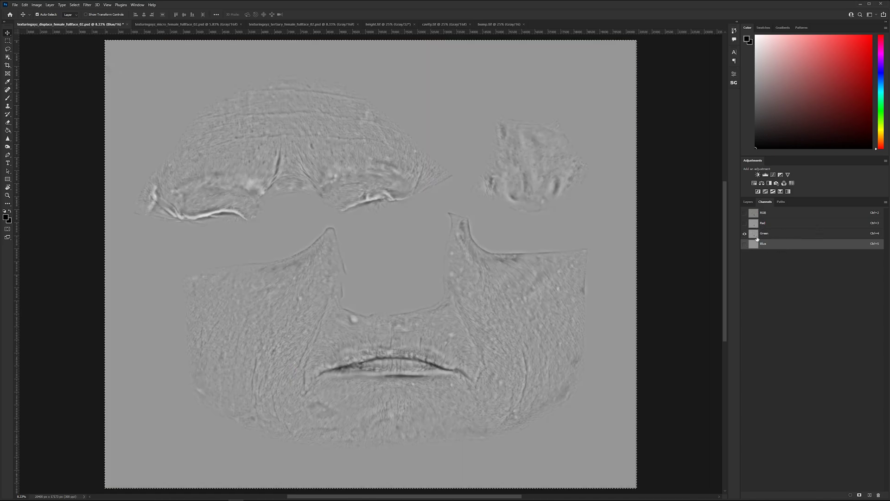
left_click(781, 234)
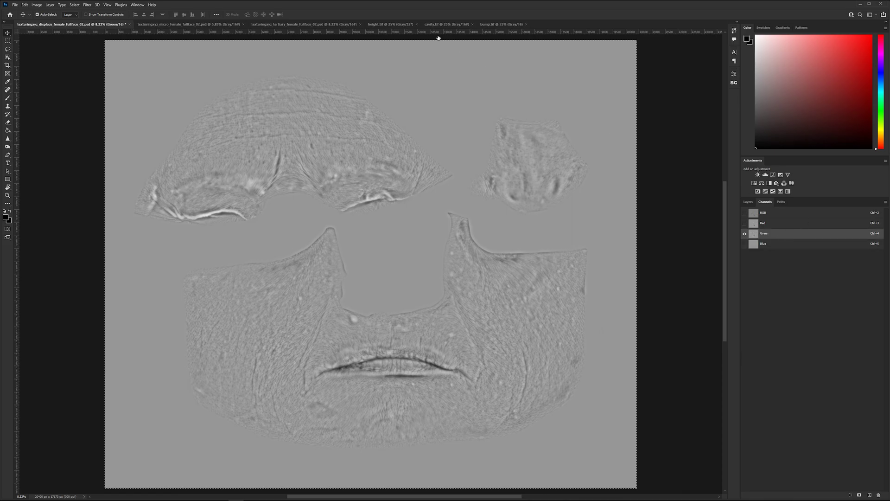
Select all of the displace_female_fullface_02 tertiary map and return to the displace document
left_click(295, 26)
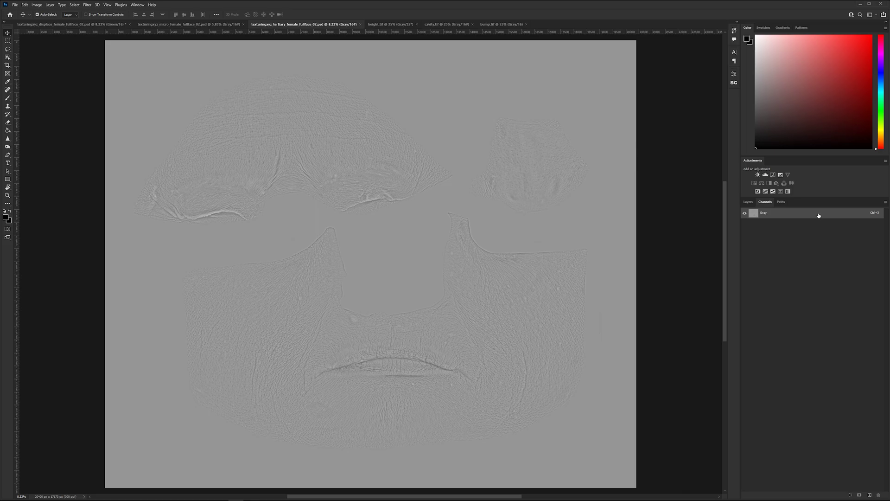
key("ctrl+a")
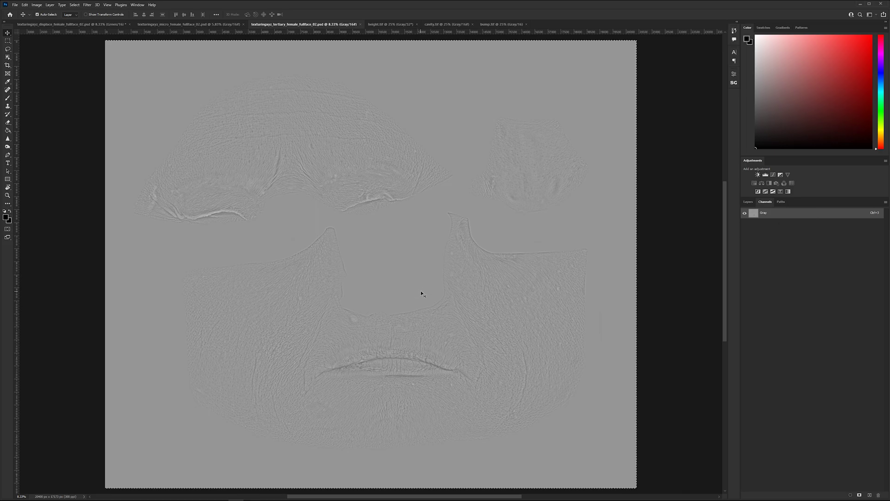
left_click(69, 25)
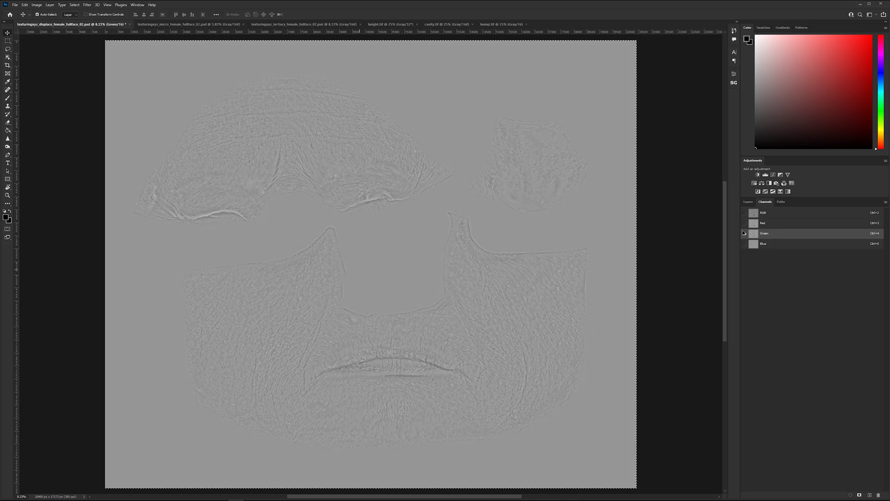
Show the full RGB composite, inspect the nose and lips up close, then return to Layers
left_click(745, 213)
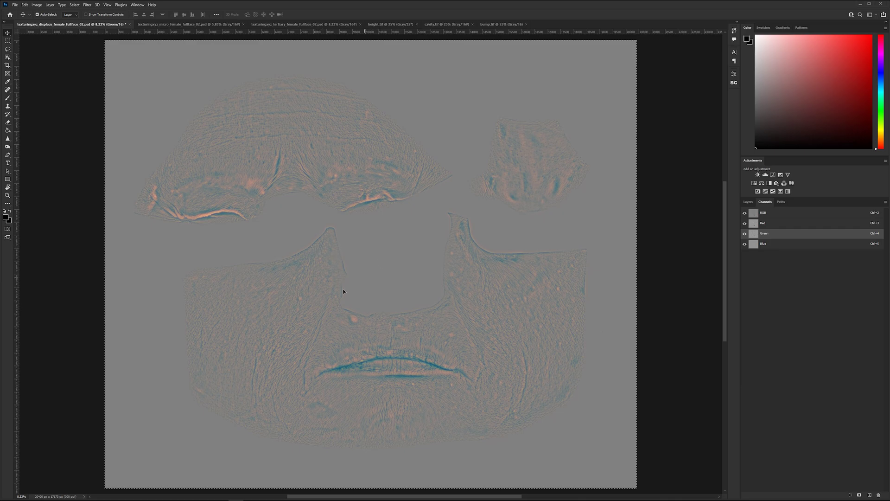
scroll(341, 288, "up", 3)
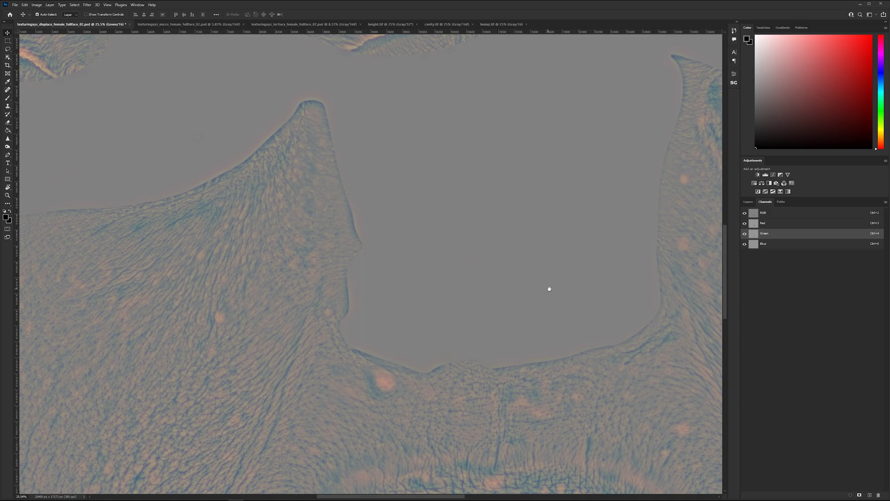
left_click_drag(412, 245, 338, 217)
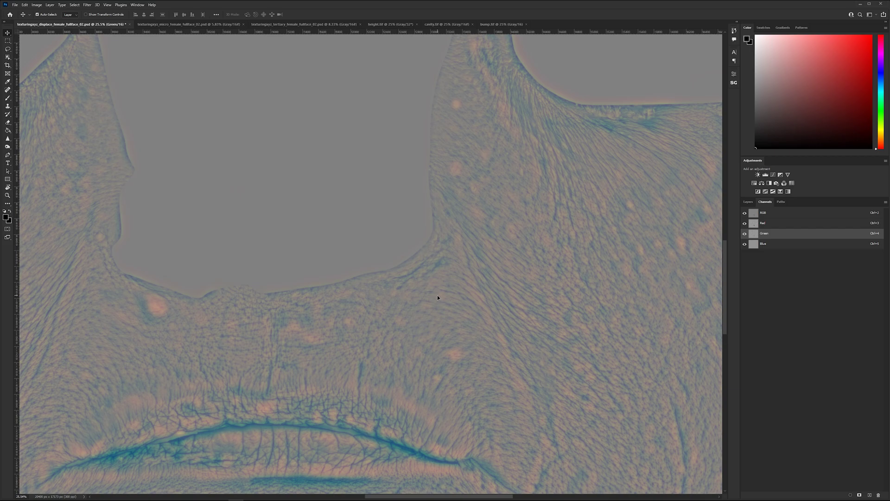
scroll(430, 290, "down", 6)
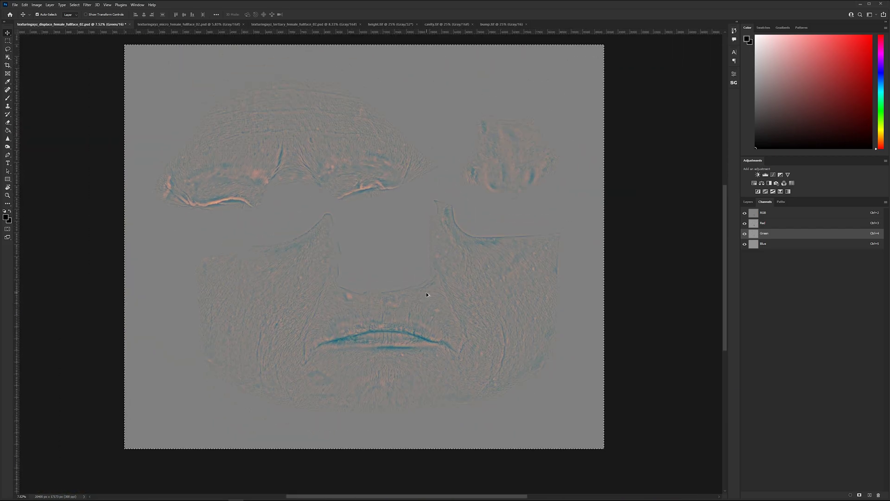
scroll(427, 291, "up", 1)
scroll(427, 291, "down", 1)
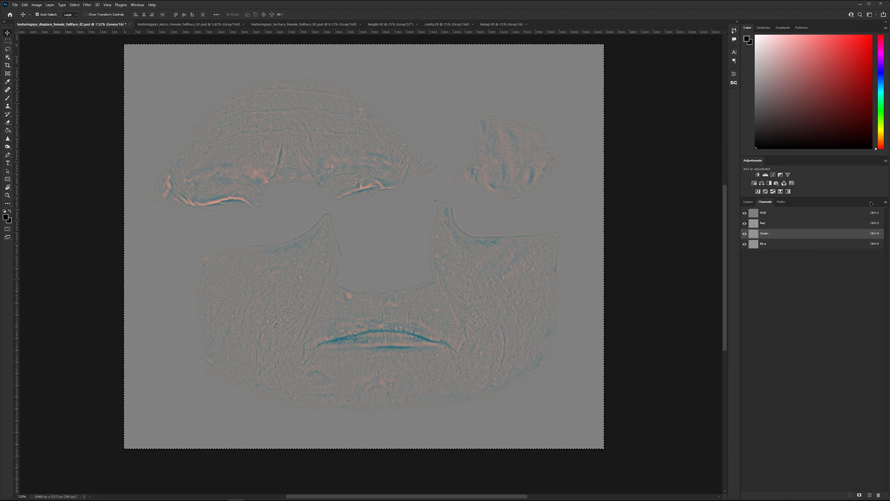
left_click(747, 203)
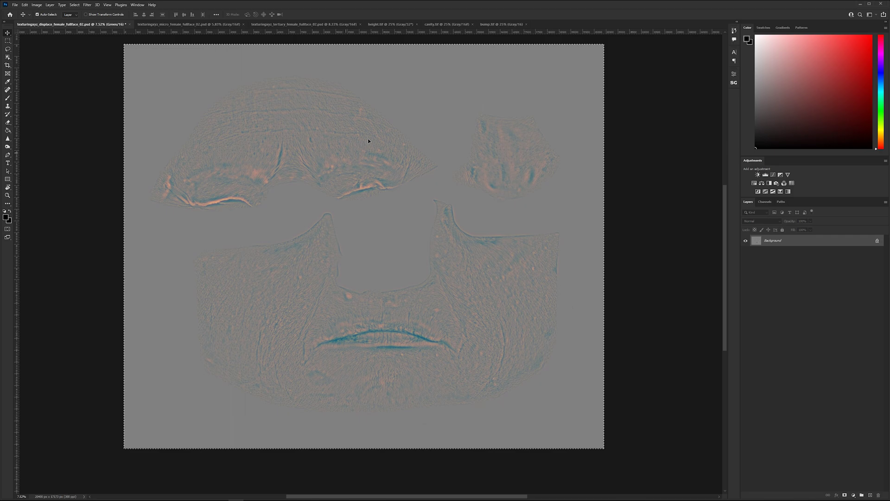
Deselect, then crop the displace face map tightly around the nose region
key("ctrl+d")
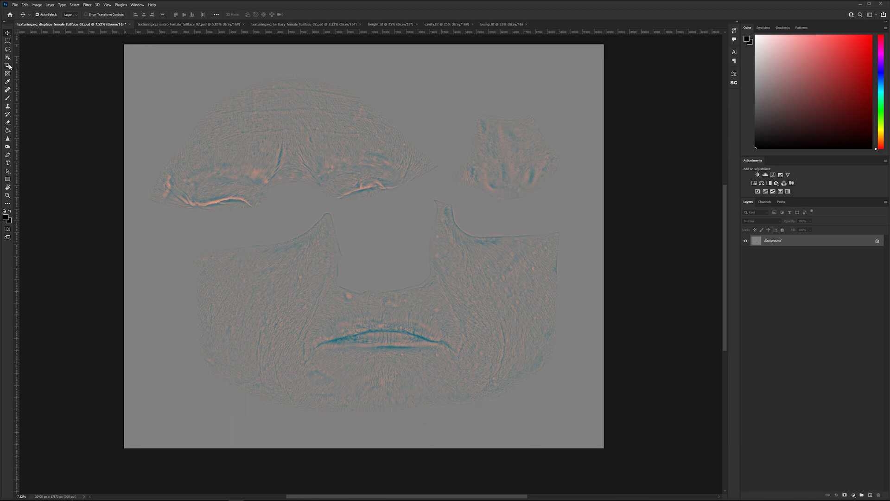
key("c")
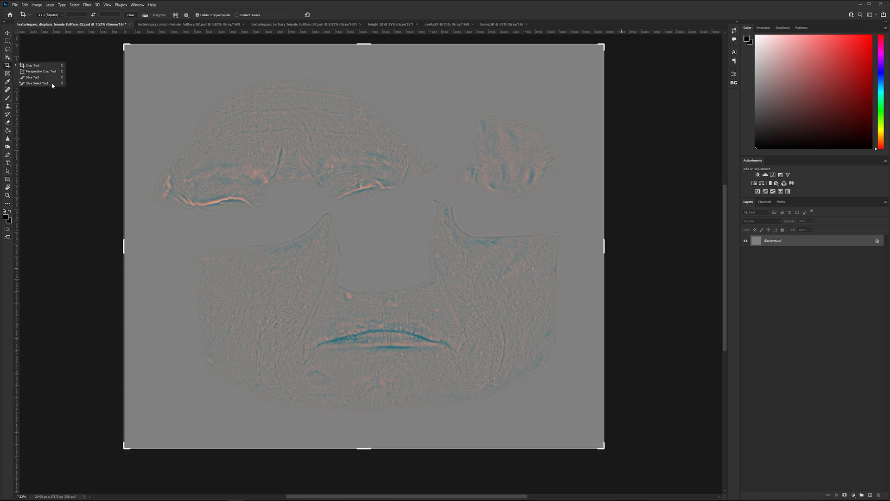
left_click(364, 446)
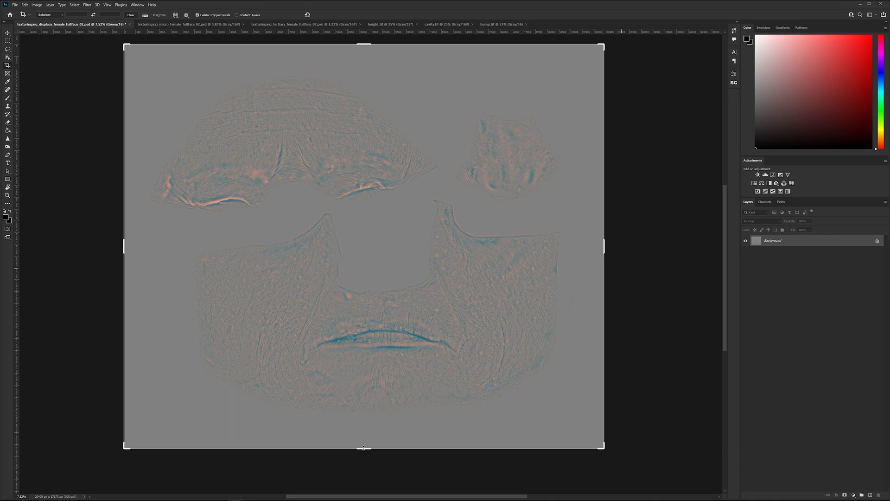
left_click_drag(349, 291, 381, 336)
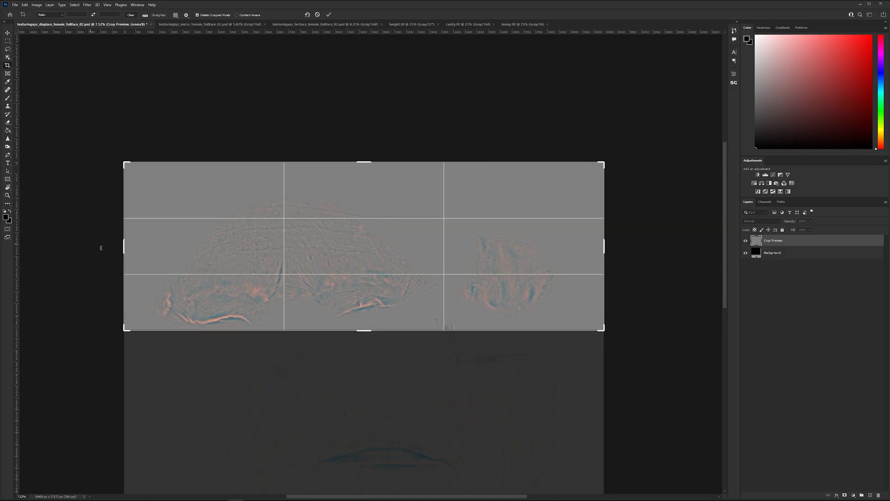
left_click_drag(124, 249, 280, 256)
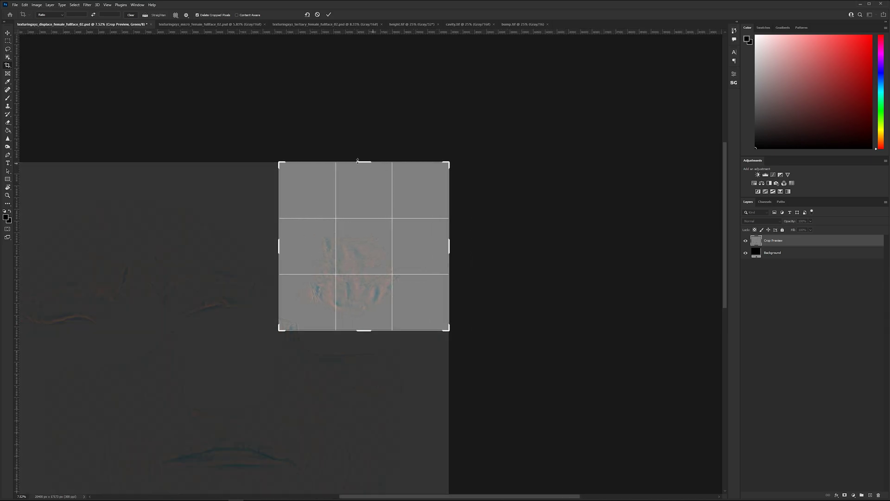
left_click_drag(358, 160, 365, 183)
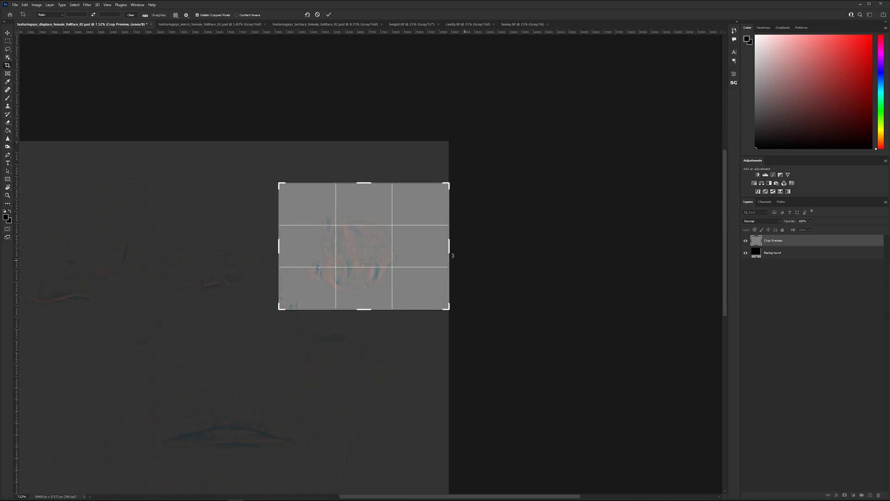
left_click_drag(452, 255, 432, 249)
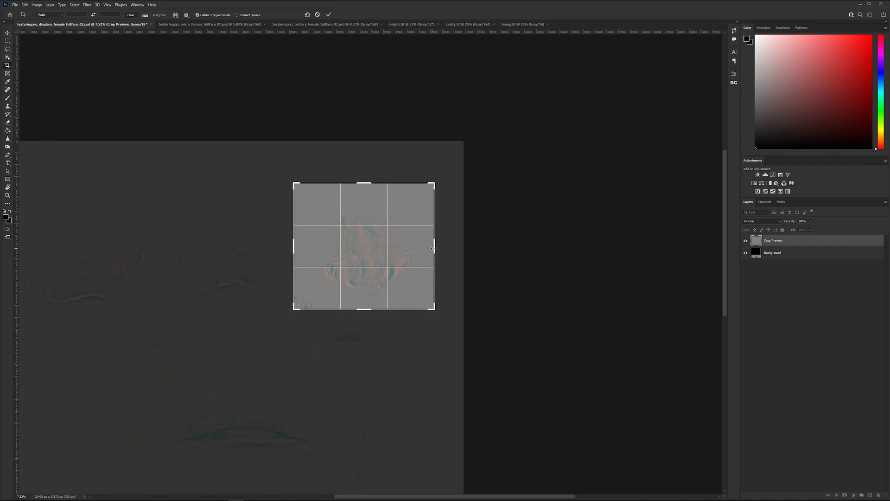
double_click(374, 273)
Start a Save a Copy of the cropped image and begin editing its suggested name
scroll(371, 269, "up", 5)
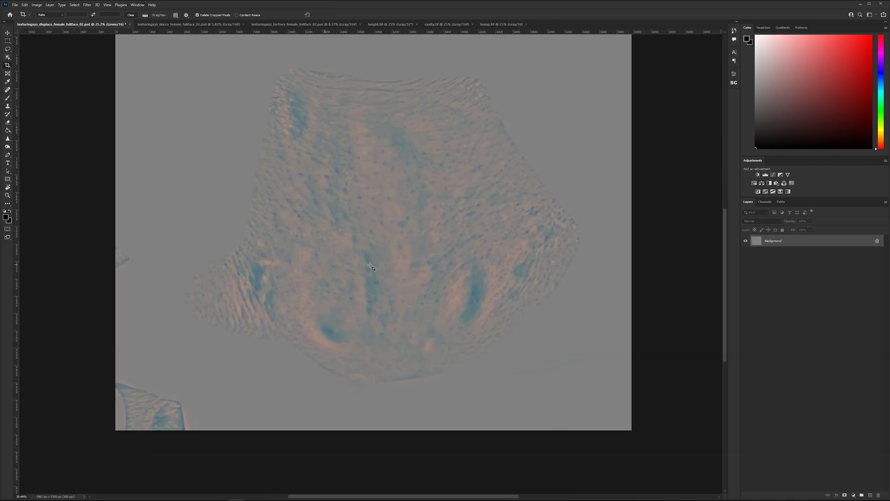
scroll(373, 268, "down", 2)
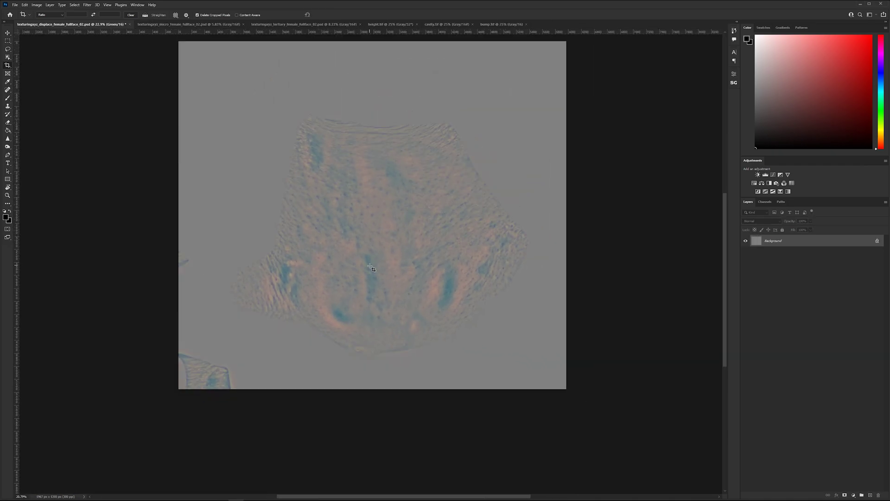
left_click(15, 5)
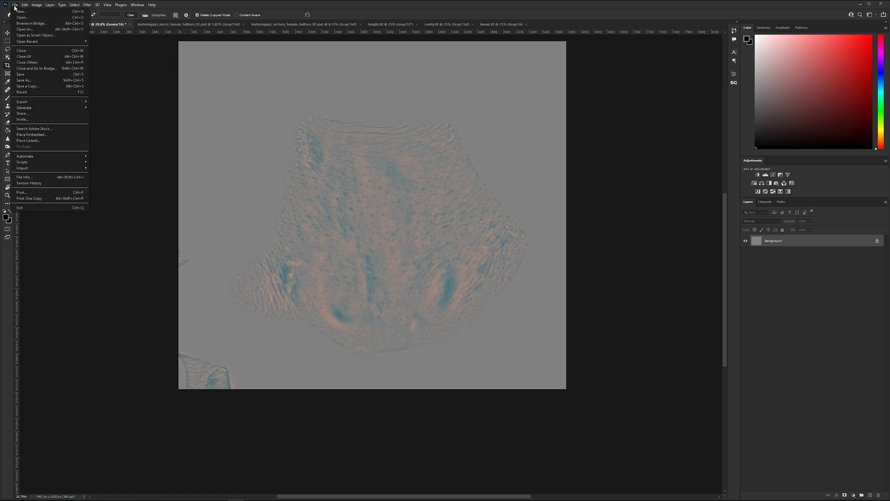
left_click(46, 87)
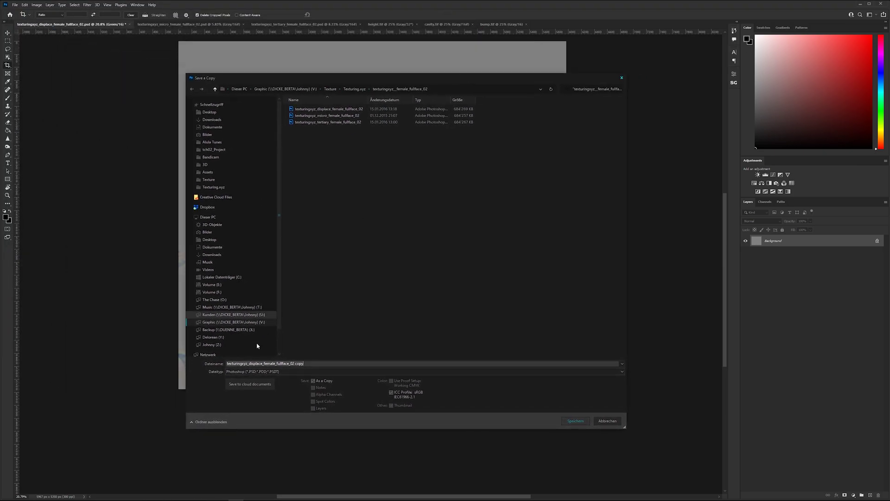
left_click(320, 363)
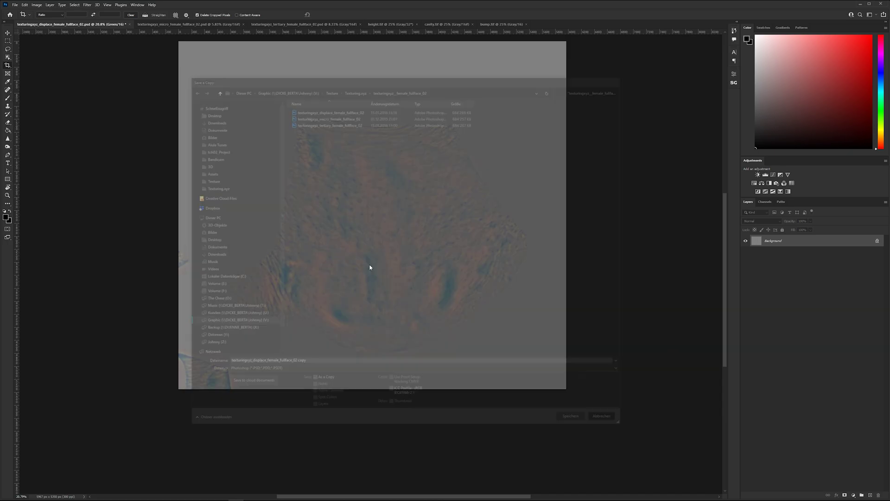
Save As female_fullface_02_Nose in TIFF format, accepting the default TIFF options
left_click(15, 4)
left_click(39, 81)
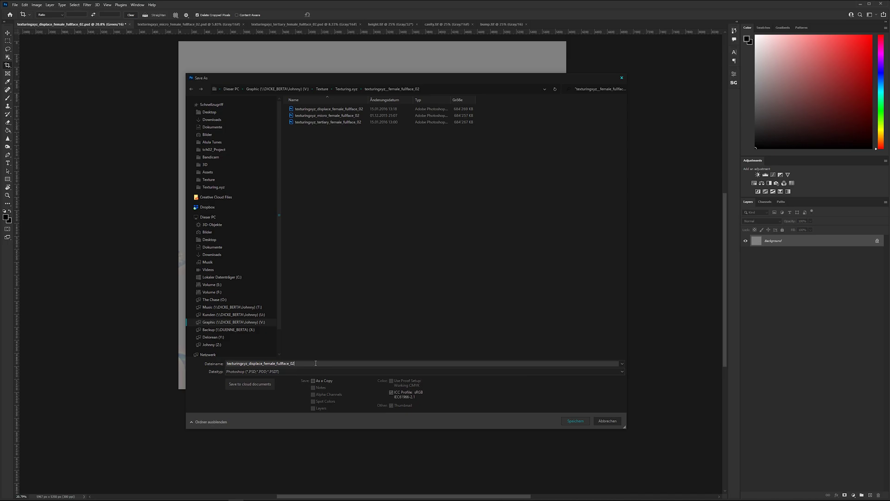
left_click(331, 365)
key("Home")
key("Delete")
key("Delete")
key("Delete")
key("Delete")
key("Delete")
key("Delete")
key("Delete")
key("Delete")
key("Delete")
key("Delete")
key("Delete")
key("Delete")
key("Delete")
key("Delete")
key("Delete")
key("Delete")
key("Delete")
key("Delete")
key("Delete")
key("Delete")
key("End")
left_click(291, 371)
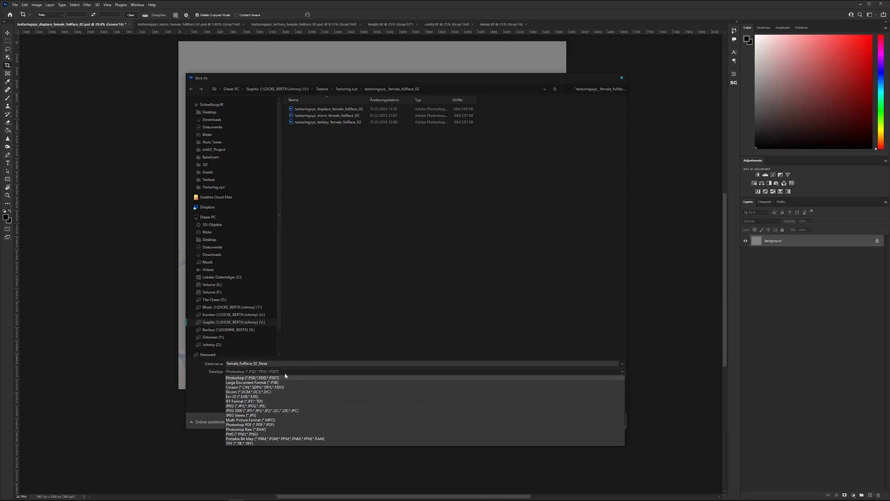
left_click(253, 443)
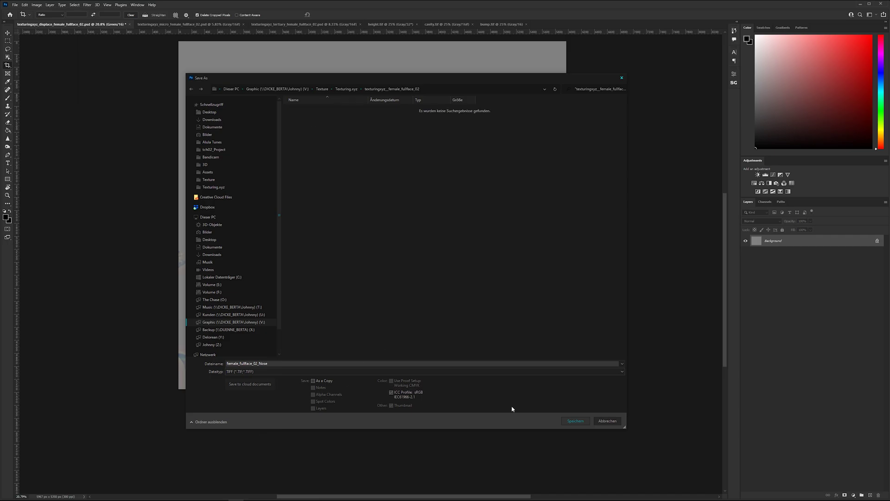
left_click(575, 421)
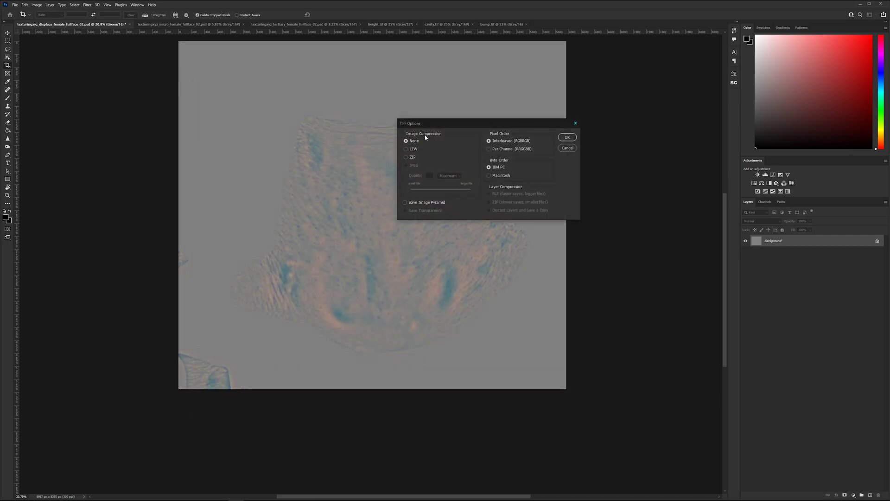
left_click(567, 137)
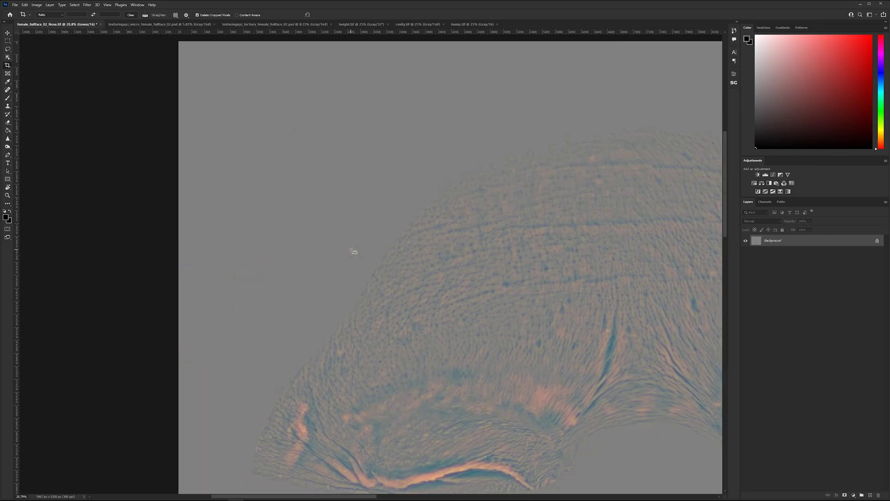
scroll(426, 268, "down", 5)
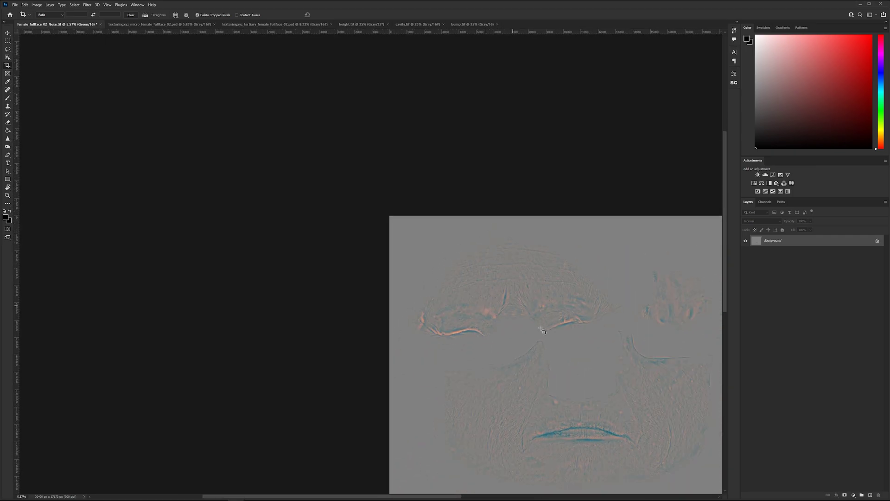
scroll(324, 222, "down", 3)
scroll(328, 232, "up", 4)
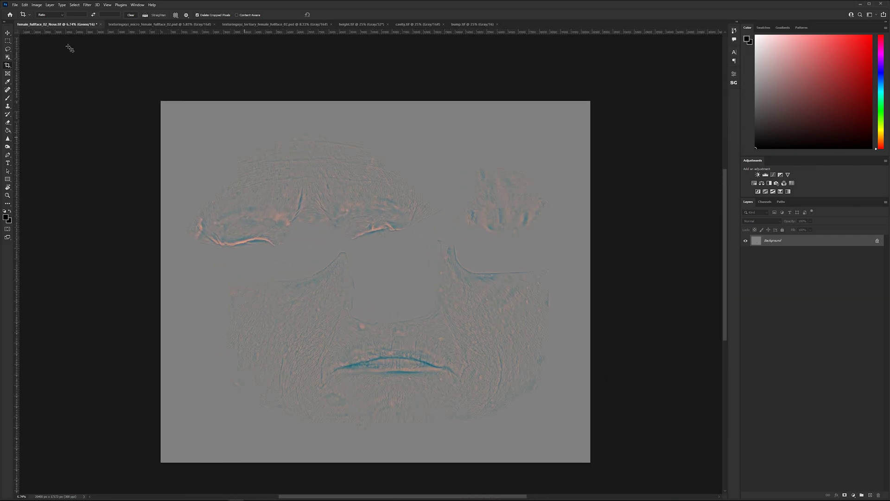
left_click(300, 254)
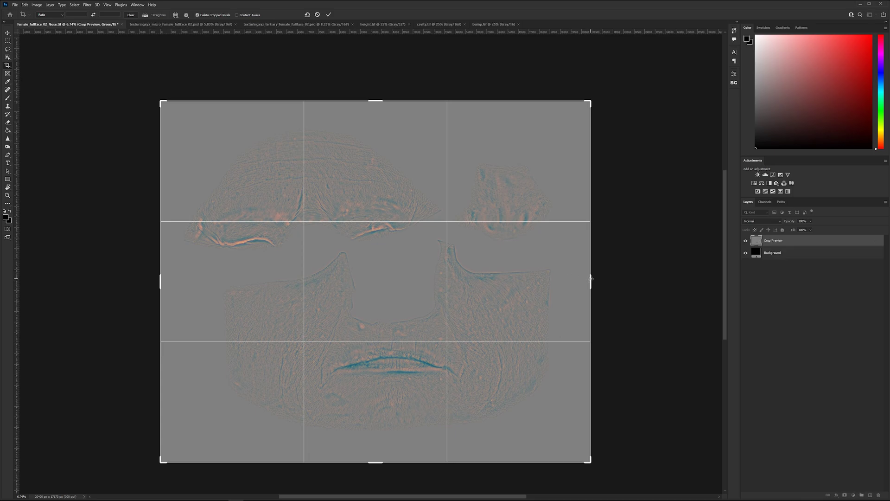
left_click_drag(590, 278, 488, 271)
left_click_drag(374, 103, 375, 165)
left_click_drag(262, 282, 274, 279)
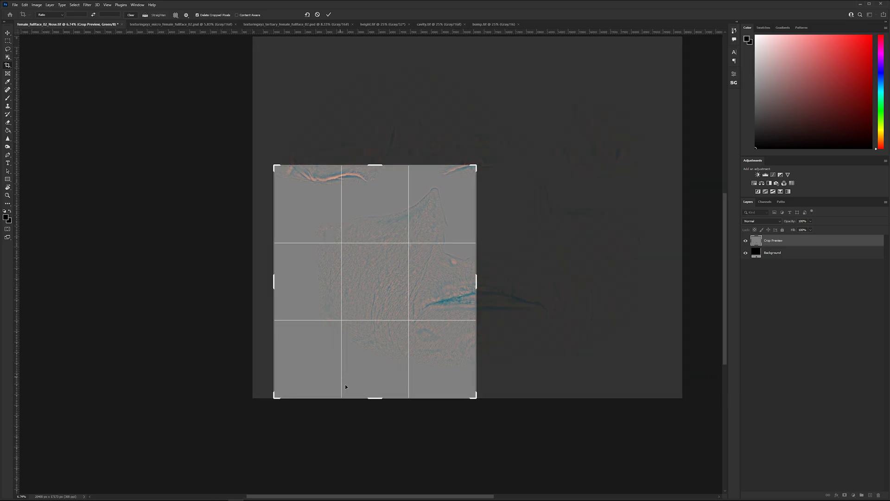
left_click_drag(381, 398, 379, 397)
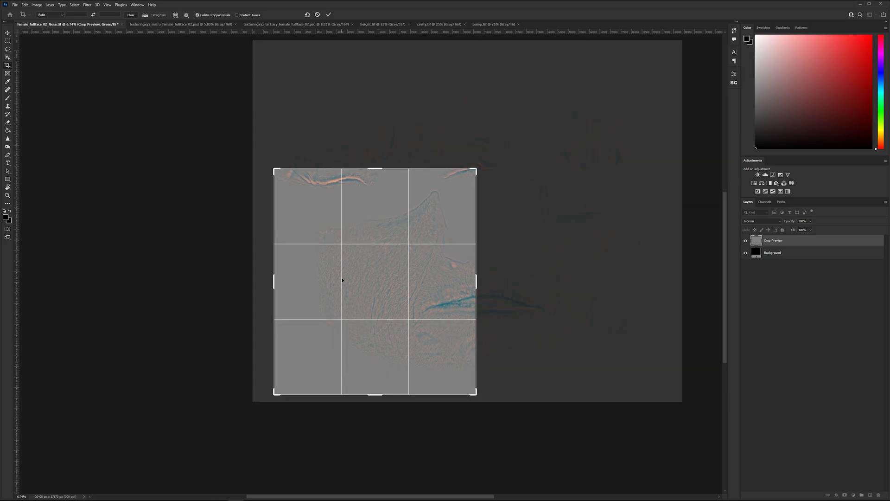
key("Escape")
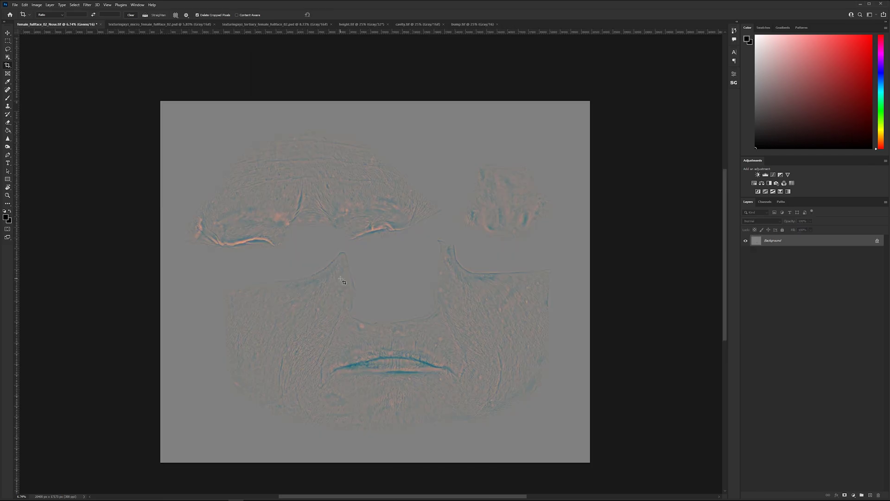
scroll(331, 183, "down", 1)
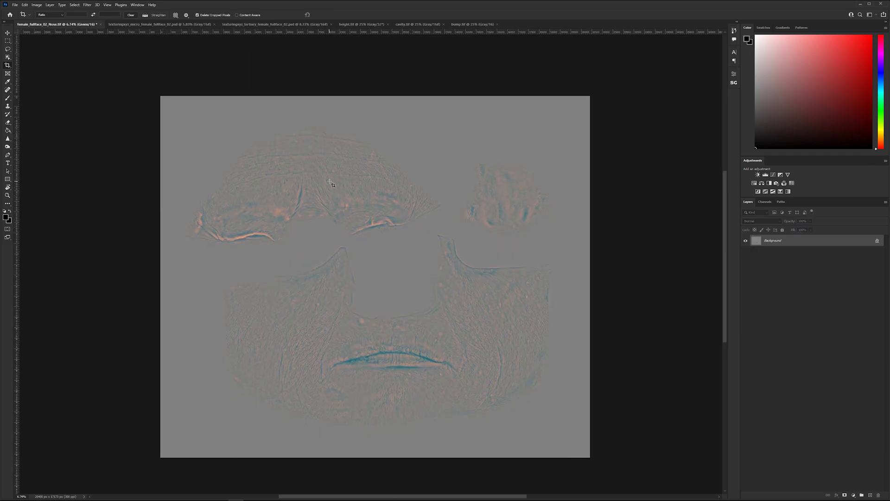
Convert the height.tif map from Grayscale to RGB Color via Image > Mode
left_click(351, 27)
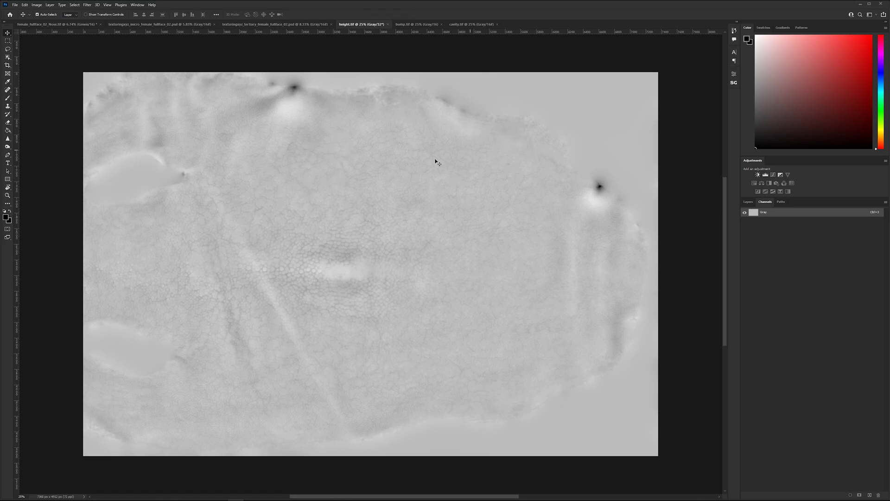
left_click(25, 5)
left_click(37, 5)
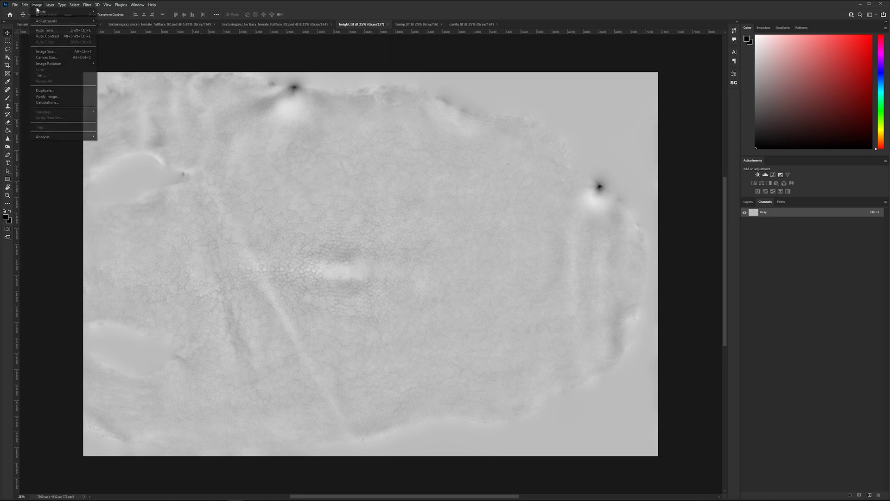
mouse_move(69, 12)
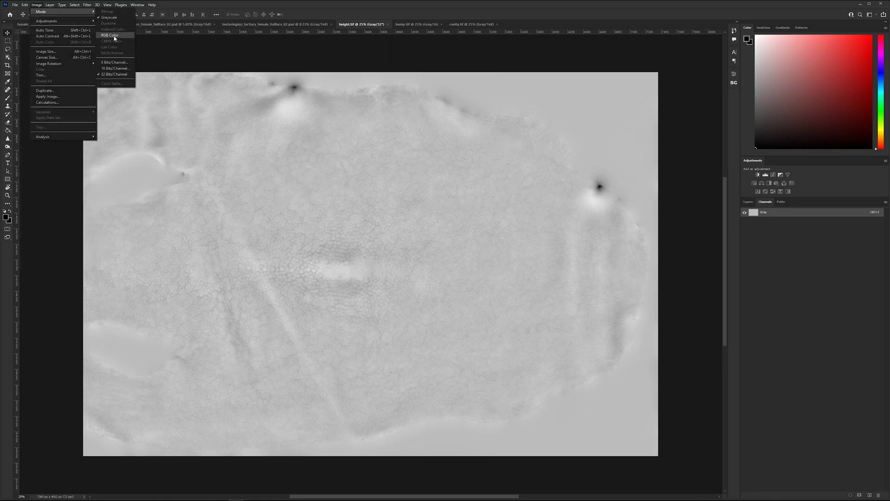
left_click(114, 37)
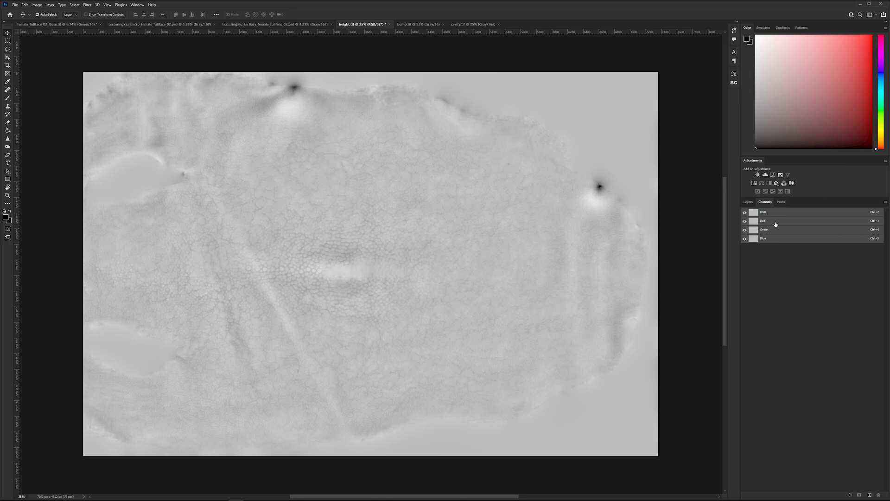
Paste the whole cavity.tif map into height.tif's Blue channel
left_click(744, 239)
left_click(745, 230)
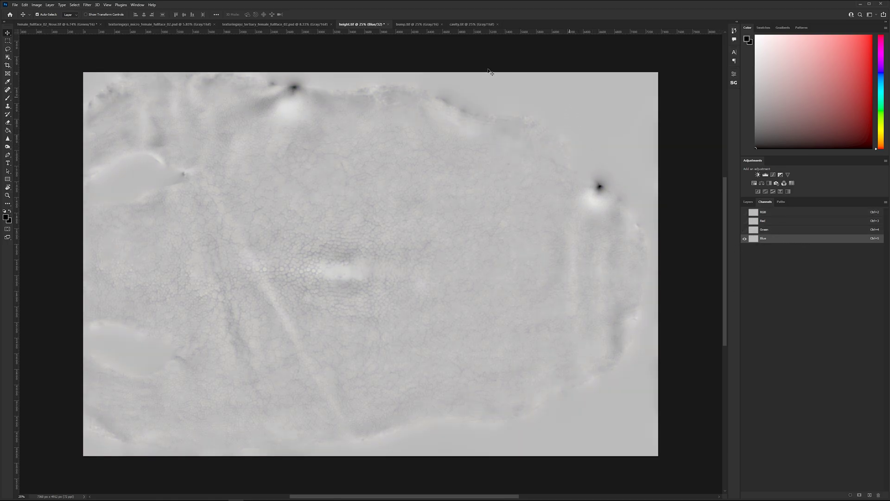
left_click(460, 24)
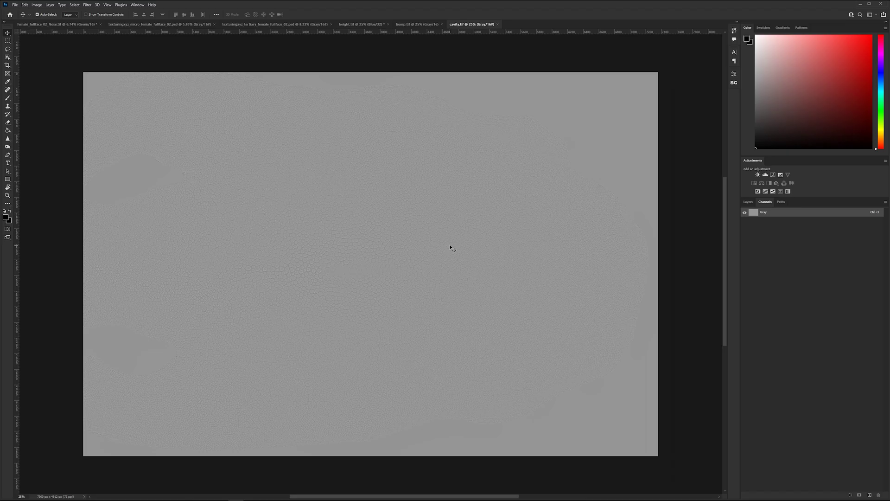
key("ctrl+a")
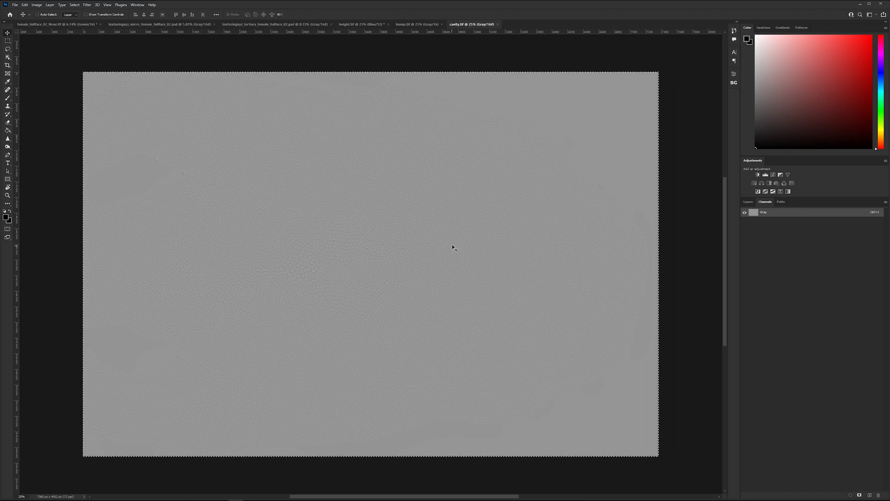
left_click(357, 24)
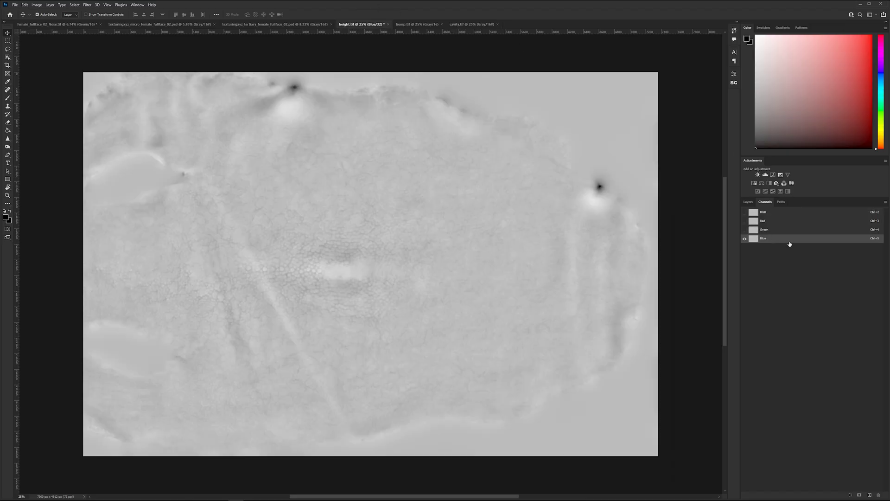
key("ctrl+v")
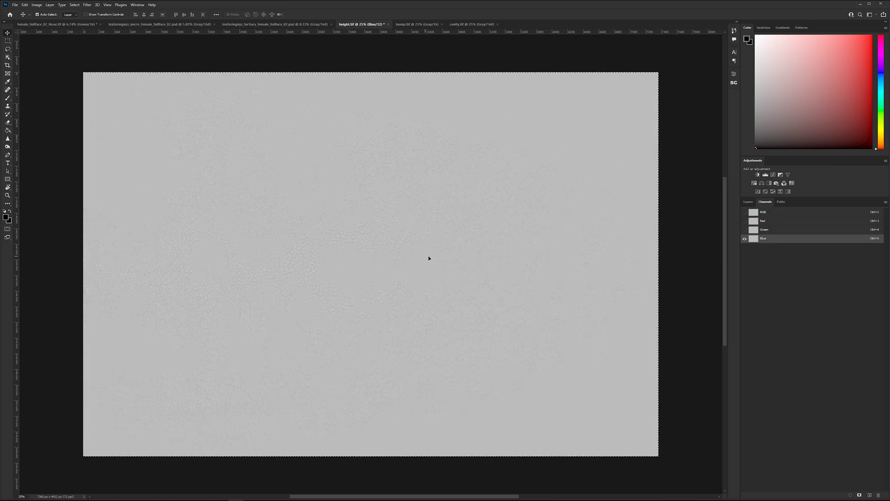
Paste the whole bump.tif map into the Green channel and show the RGB composite
left_click(776, 231)
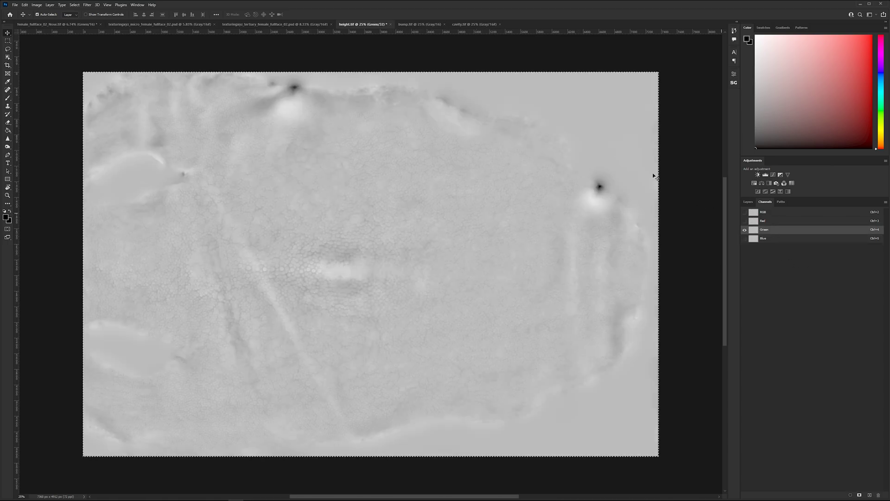
left_click(411, 24)
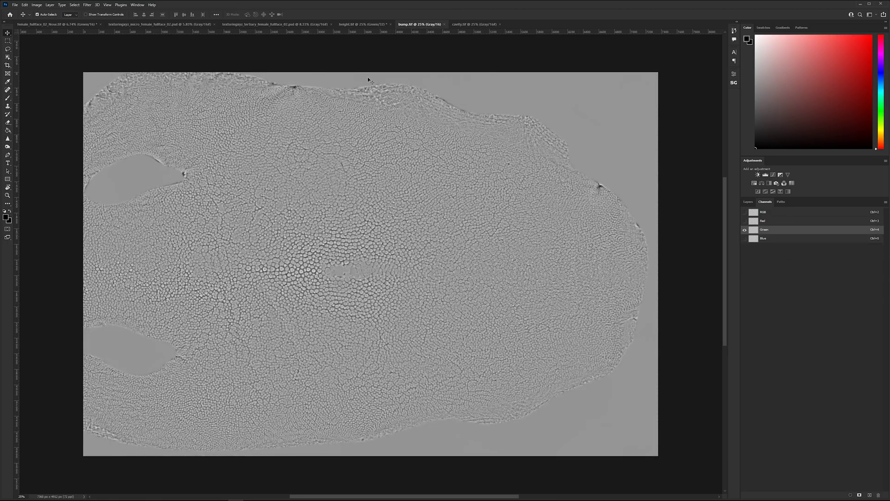
key("ctrl+a")
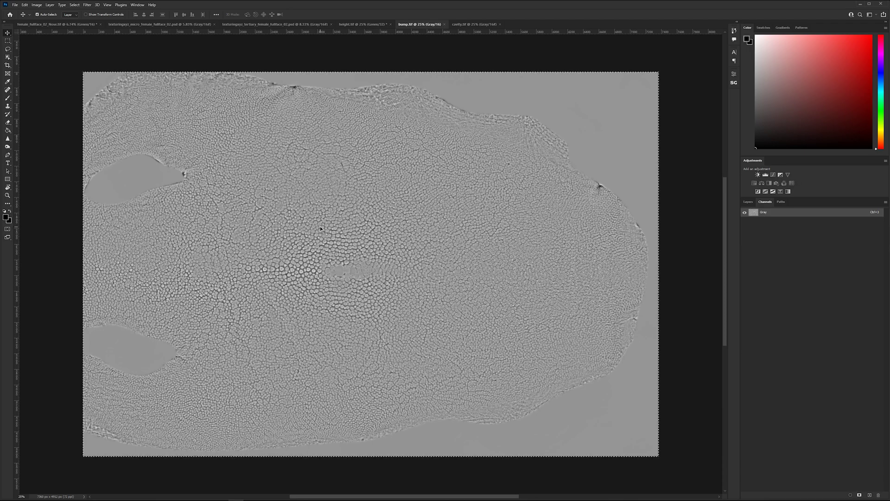
left_click(358, 24)
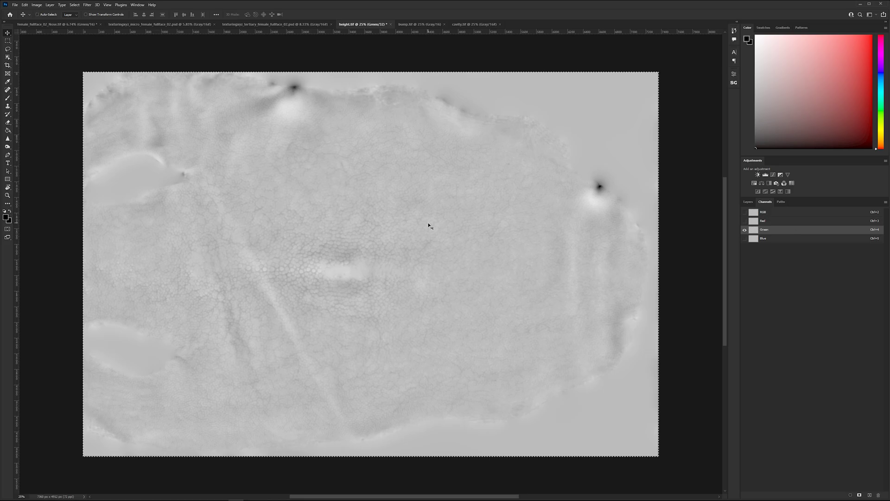
key("ctrl+v")
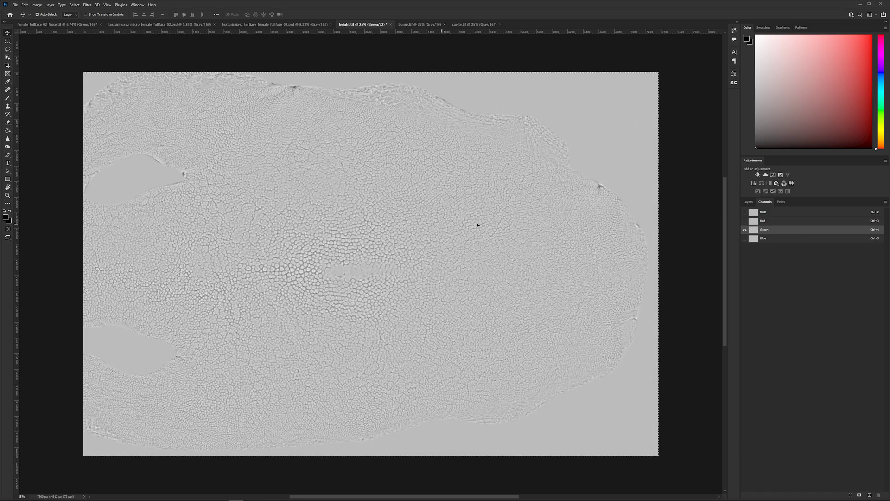
left_click(744, 213)
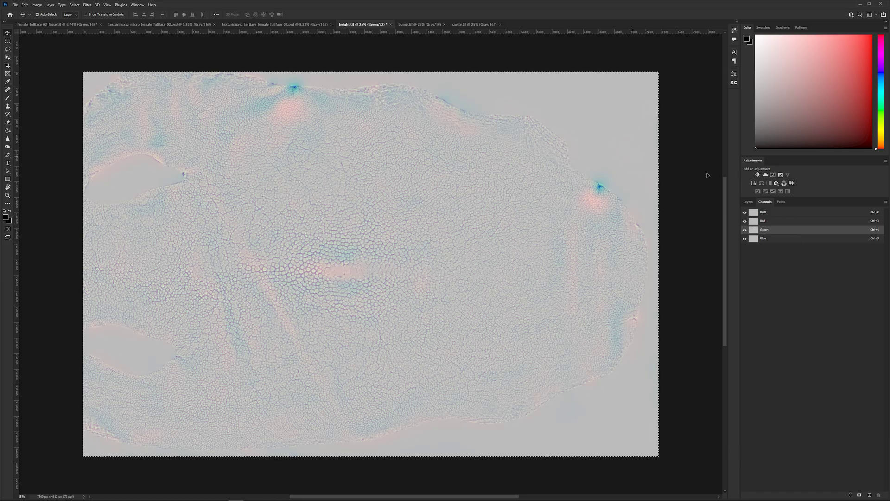
left_click(748, 202)
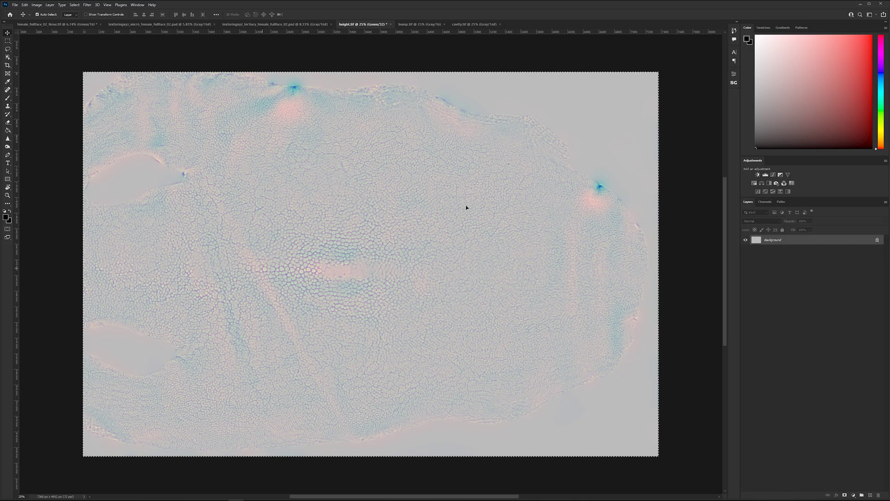
left_click(37, 4)
mouse_move(46, 11)
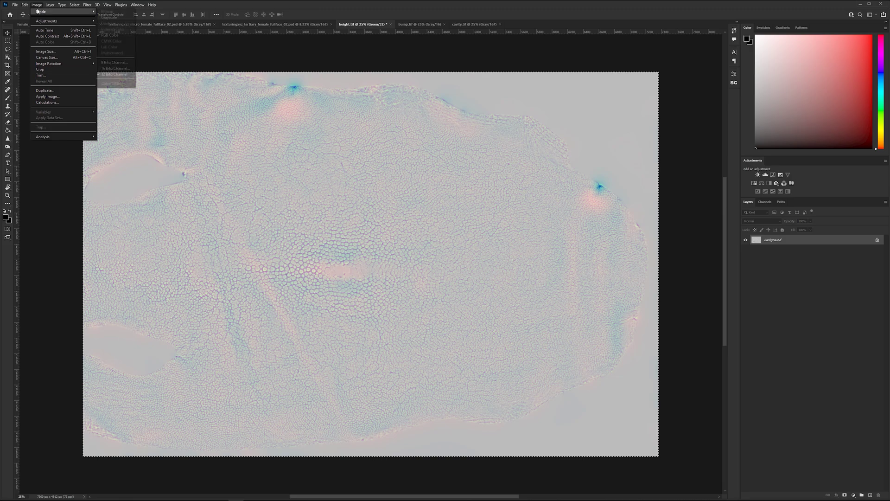
key("Escape")
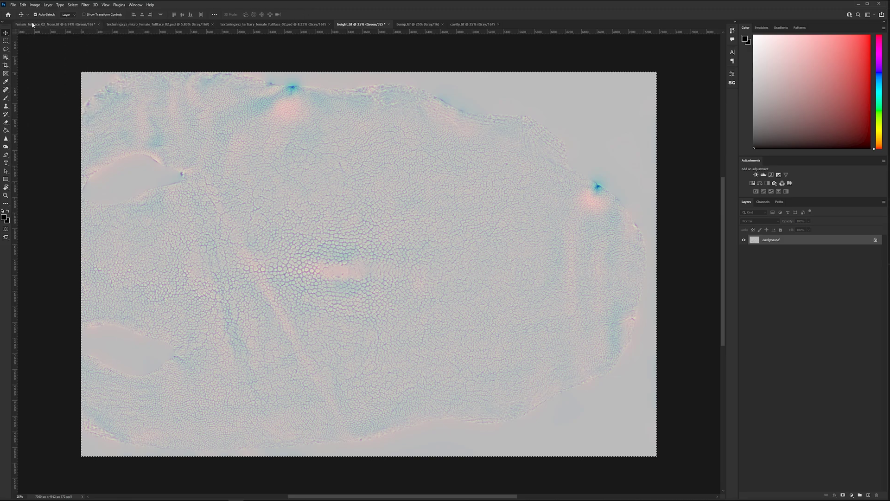
left_click(39, 25)
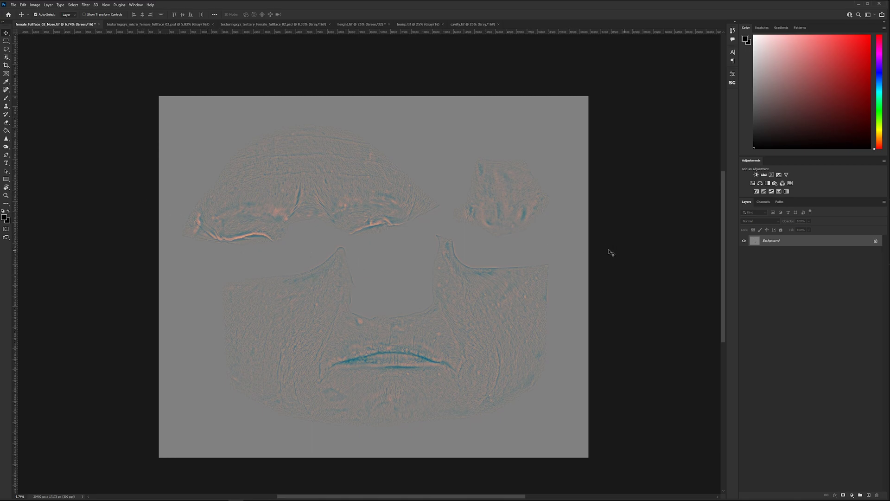
left_click(353, 26)
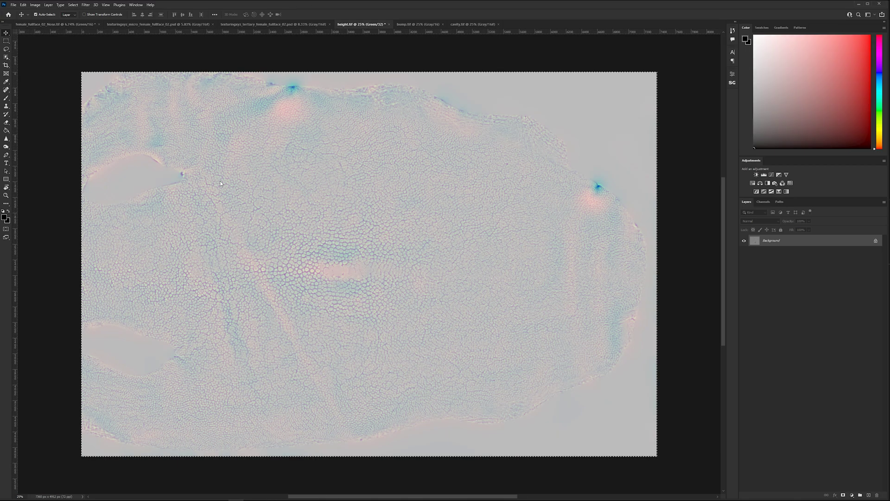